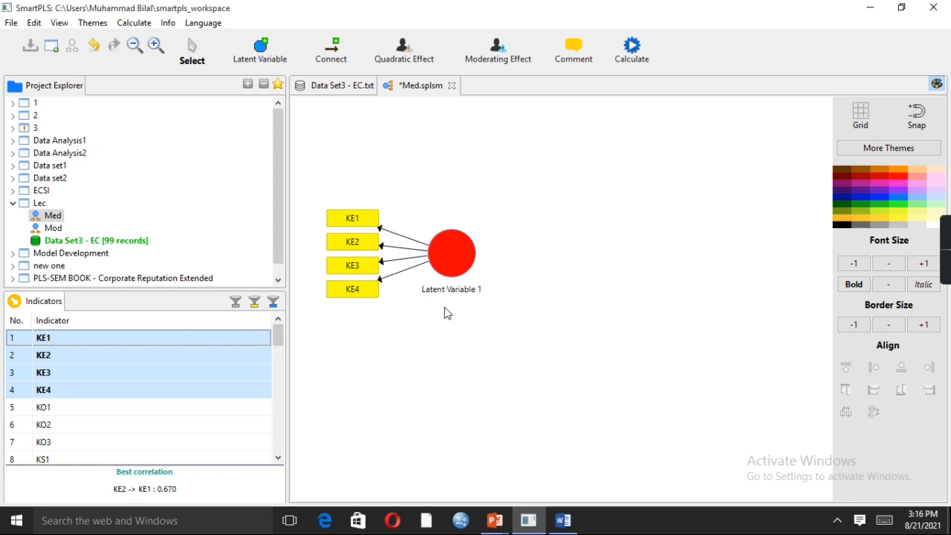
Rename the latent variable measured by KE1 to KE4 as KE
left_click(462, 265)
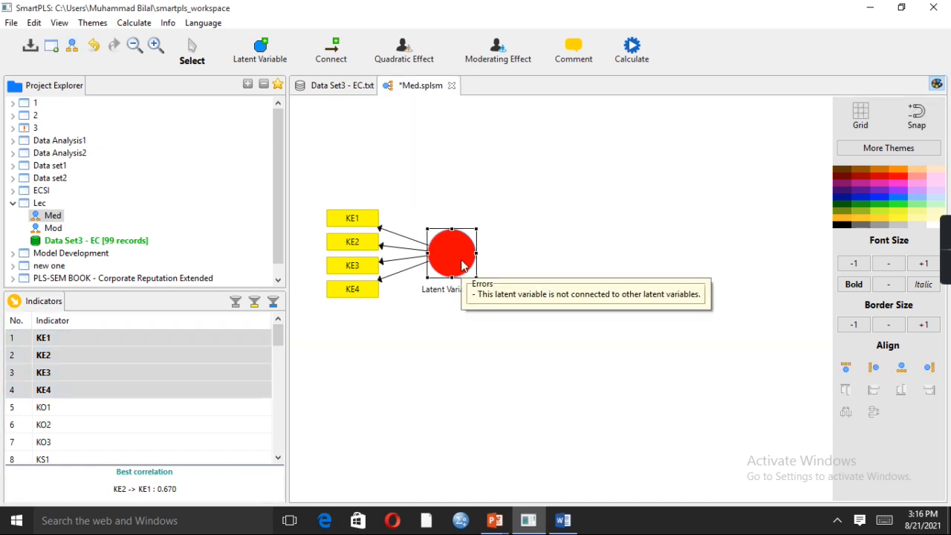
double_click(462, 265)
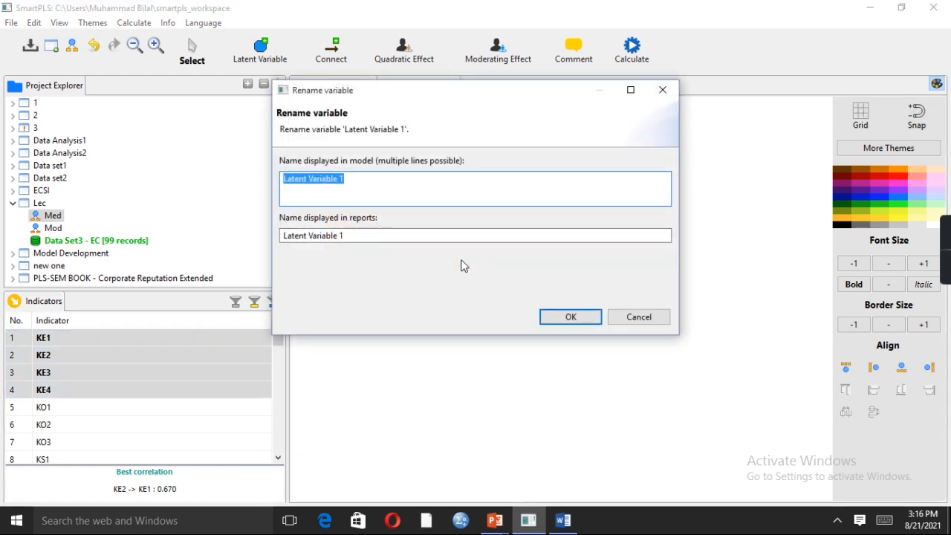
type("KE")
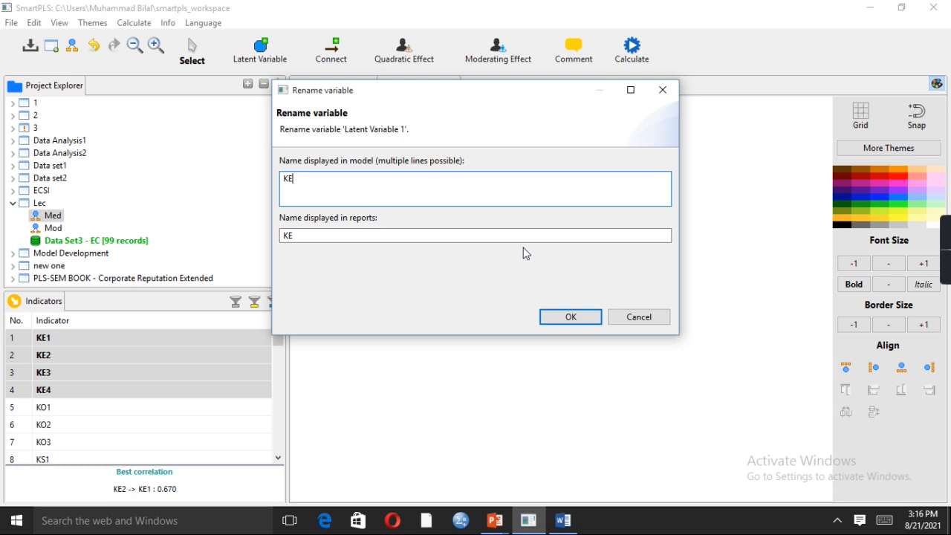
left_click(597, 317)
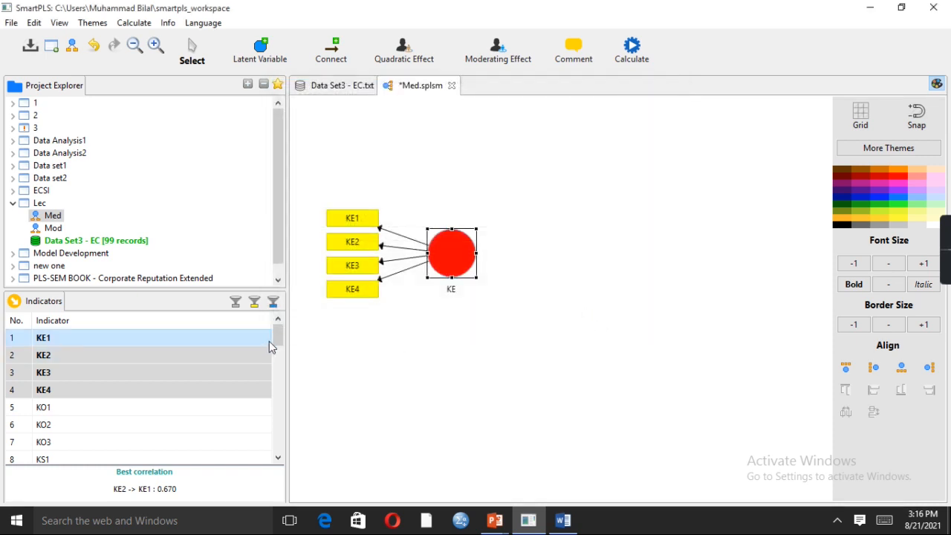
Add a latent variable with indicators FP1 to FP5 to the right of the KE variable in the Med model
left_click_drag(276, 338, 282, 438)
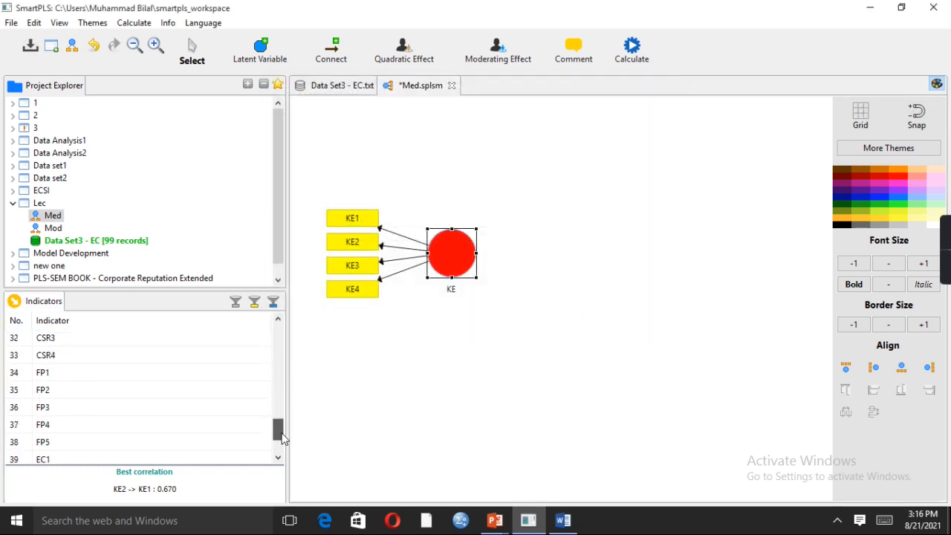
left_click(99, 373)
key("shift+Down")
key("shift+Down")
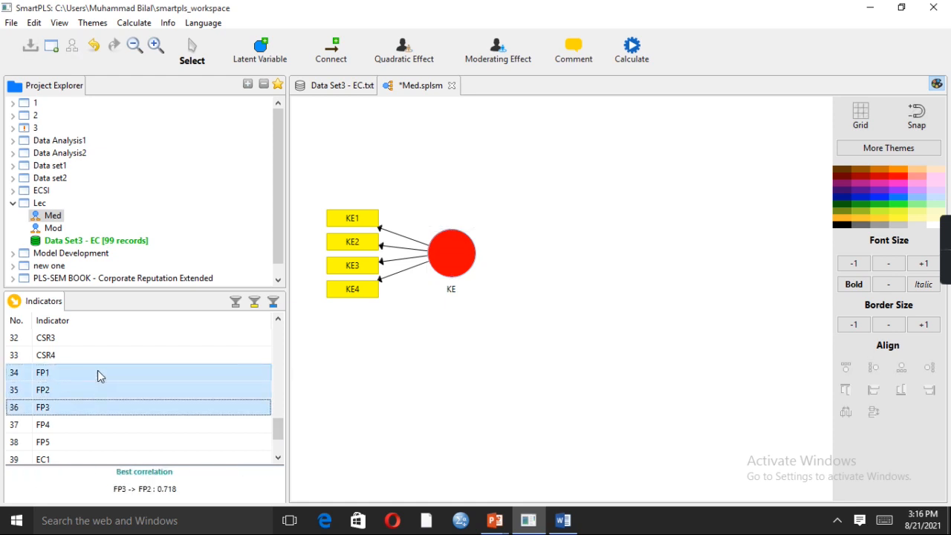
key("shift+Down")
key("shift+Down")
left_click_drag(97, 370, 687, 240)
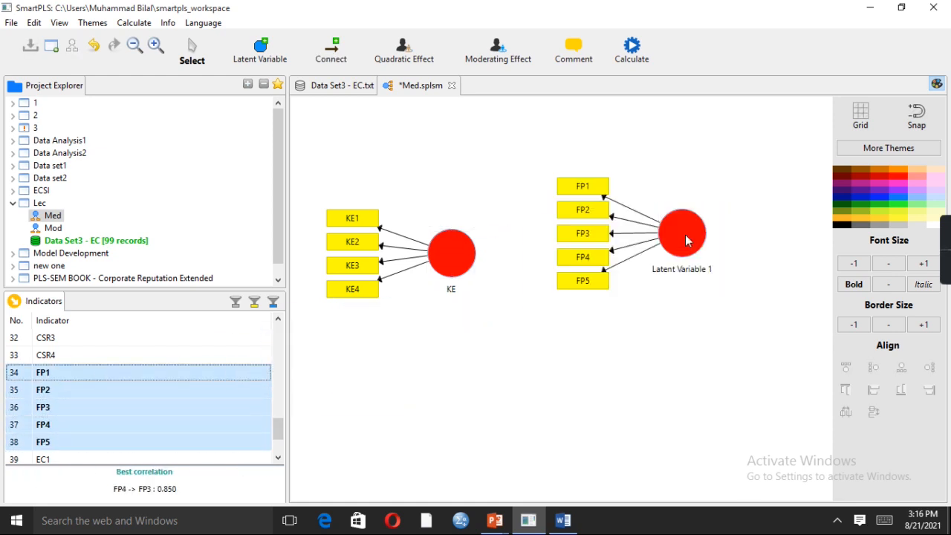
Enable snapping, move the FP latent variable down about level with KE, and place its indicators on its right side
left_click(919, 121)
left_click_drag(678, 250, 674, 269)
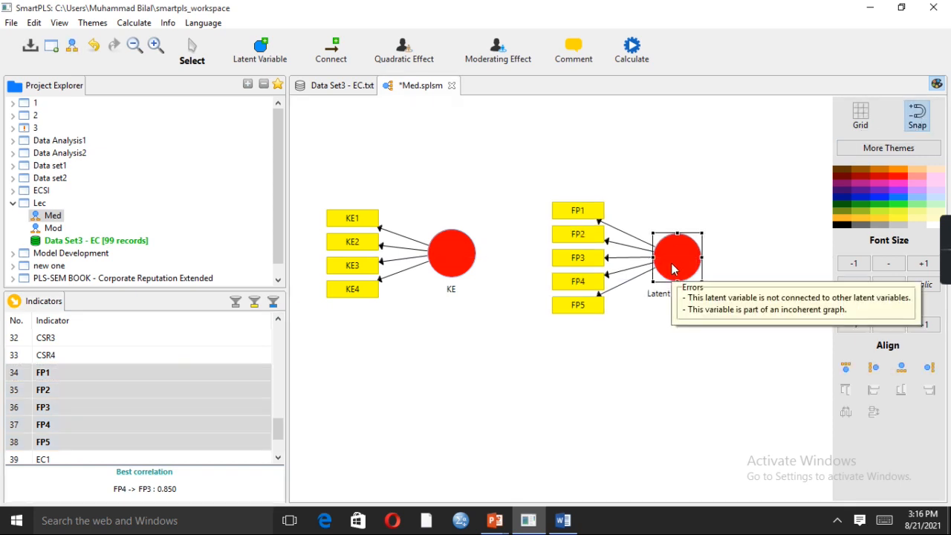
left_click(929, 368)
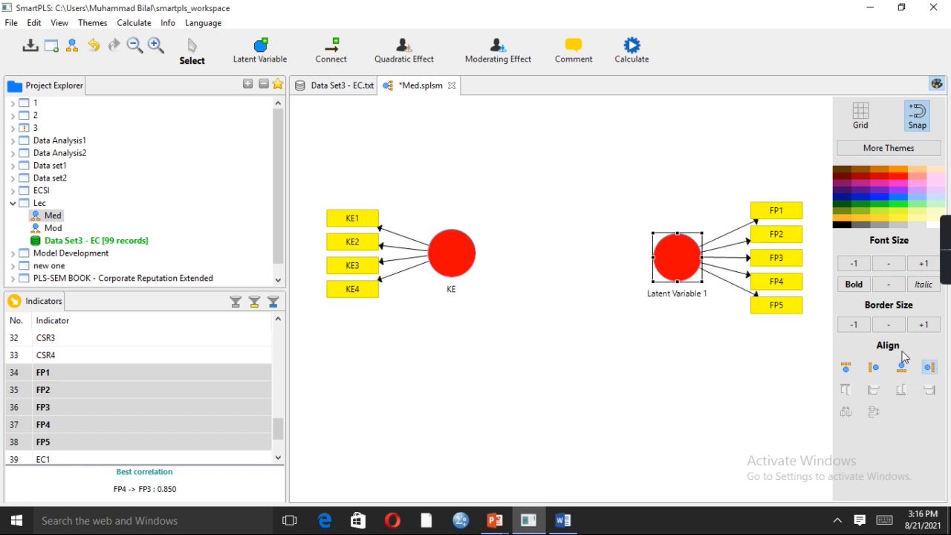
Rename the latent variable measured by FP1 to FP5 as Firm Performance
double_click(693, 266)
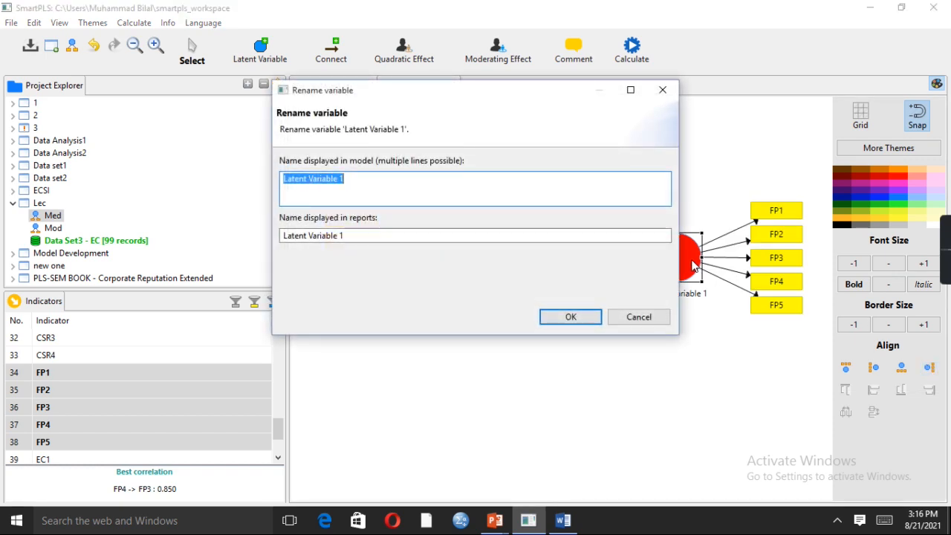
type("Firm Performance")
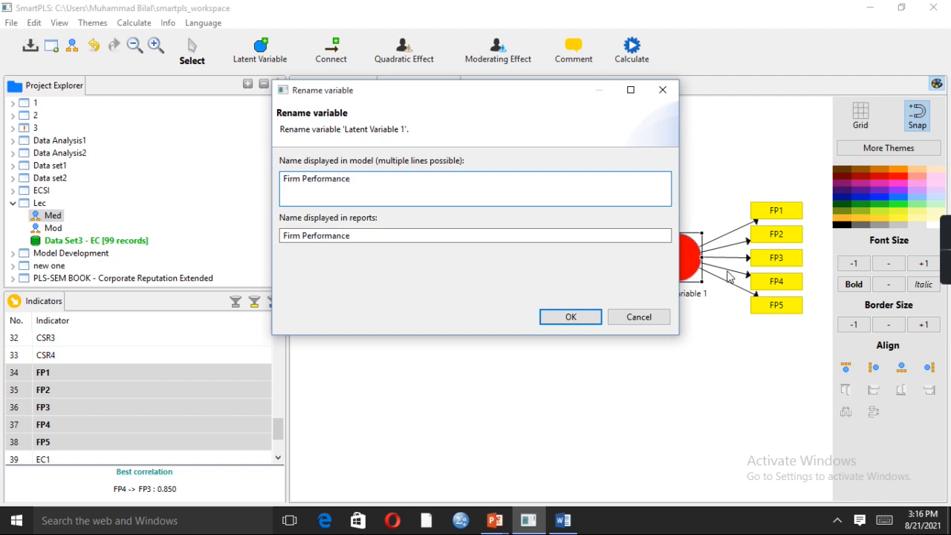
left_click(573, 317)
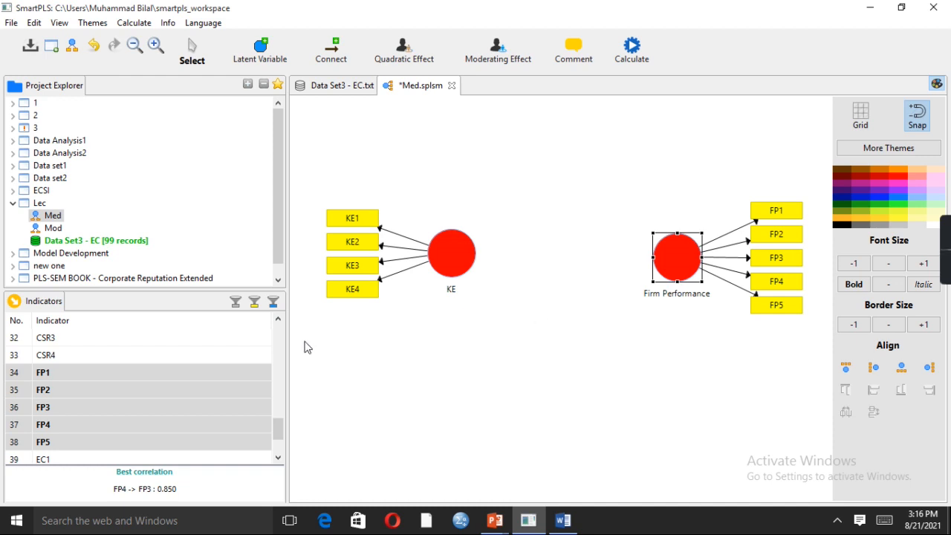
Add a latent variable with indicators TL1 to TL3 above and between KE and Firm Performance
left_click(276, 415)
left_click_drag(281, 414, 279, 394)
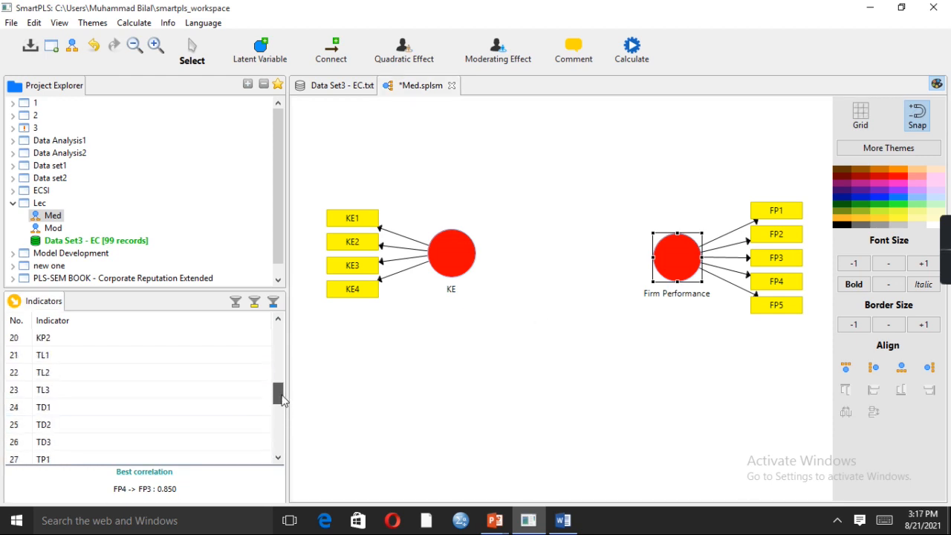
left_click(97, 357)
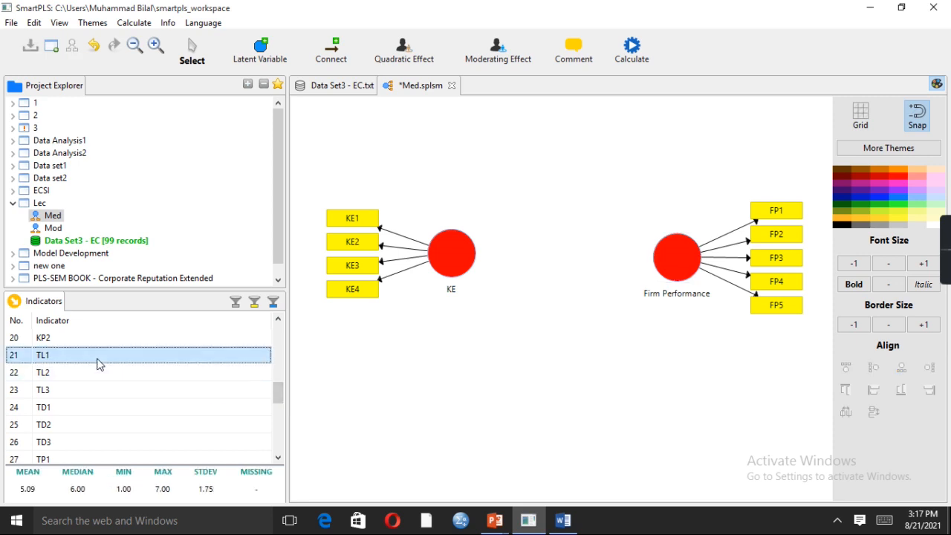
key("shift+Down")
key("shift+Down")
left_click_drag(97, 358, 546, 156)
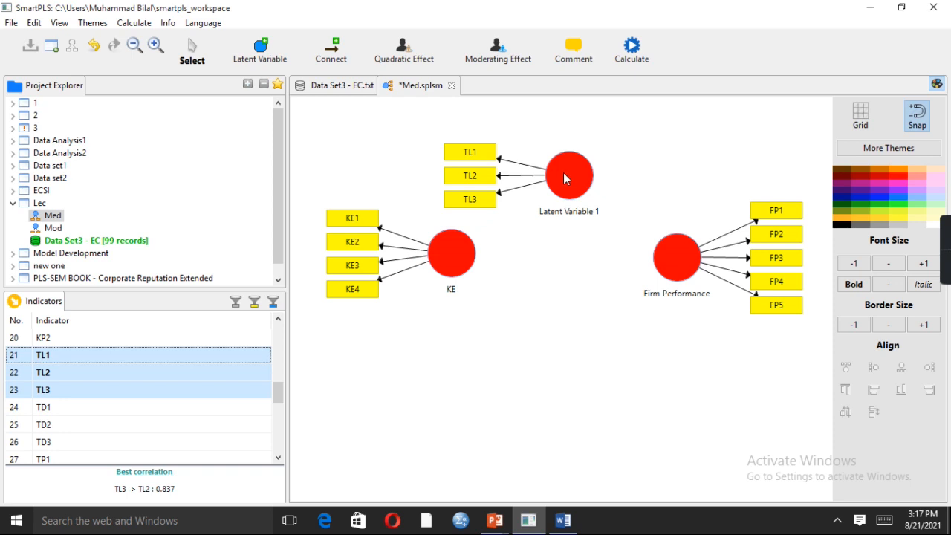
Place the TL indicators above their latent variable and rename the variable Team Learning
left_click(564, 172)
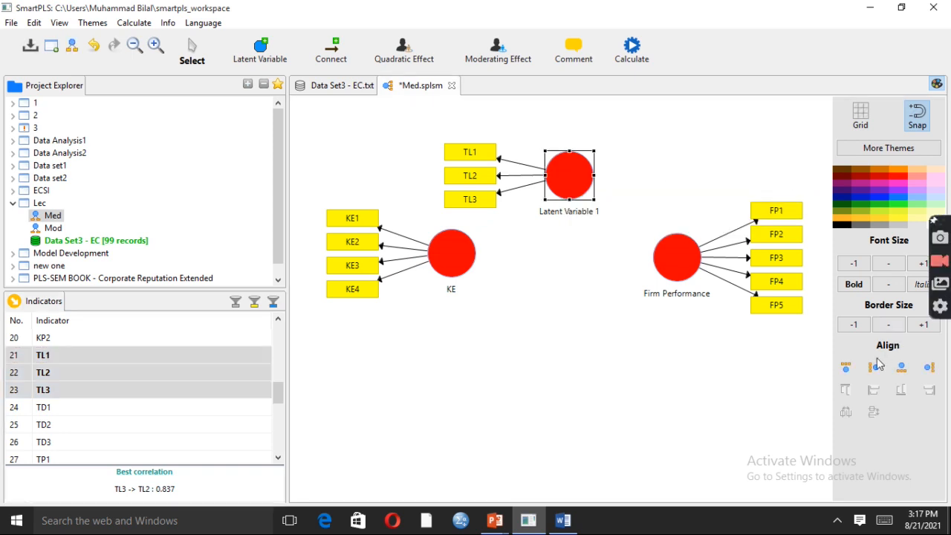
left_click(846, 367)
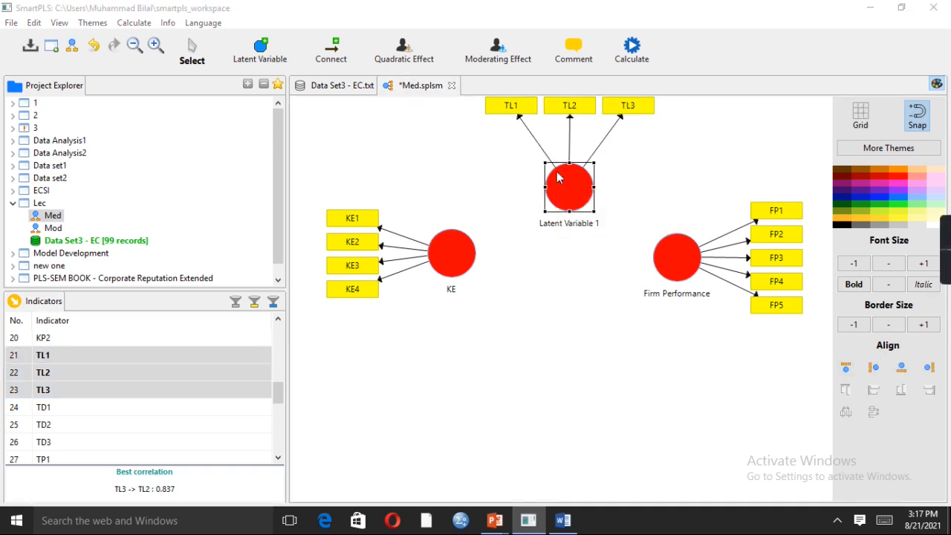
double_click(560, 177)
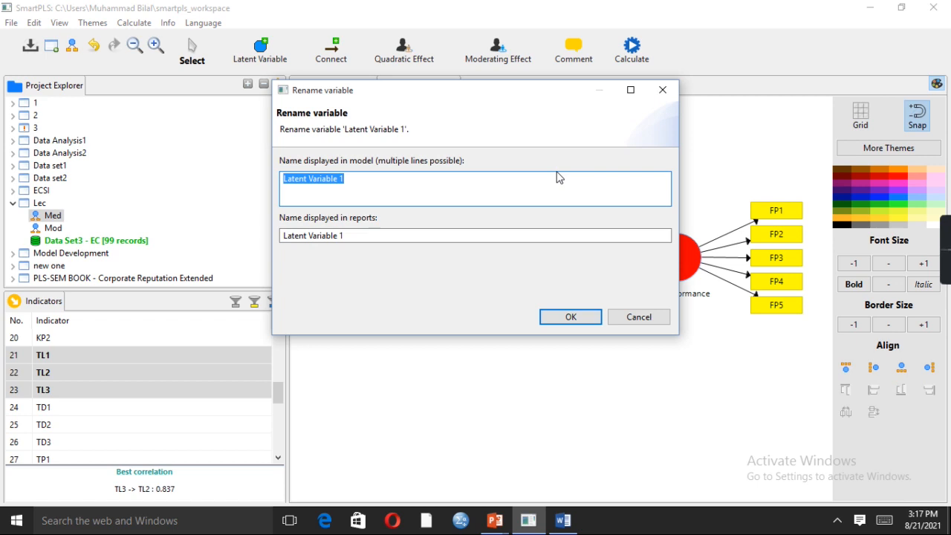
type("Team Learning")
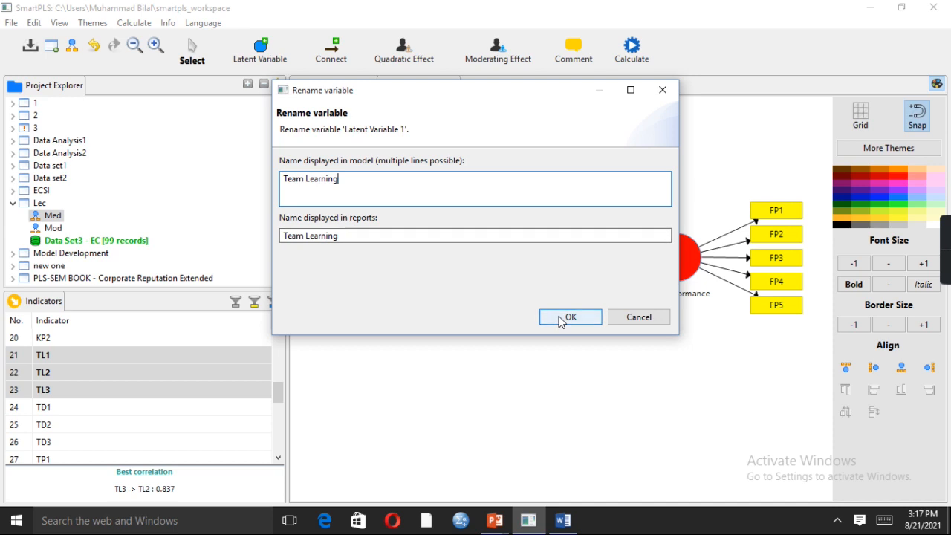
left_click(568, 317)
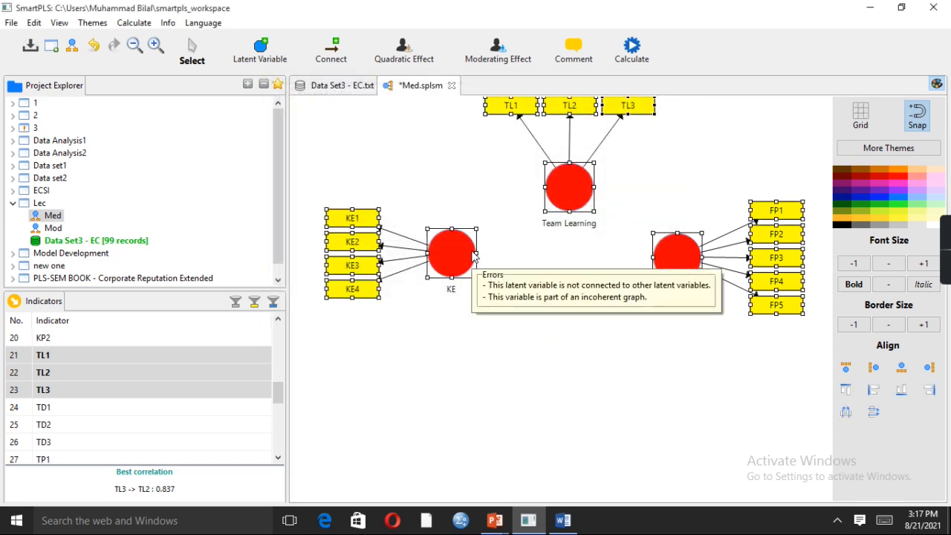
Move the whole model lower on the canvas and level the KE variable with Firm Performance
left_click_drag(568, 189, 547, 252)
left_click(554, 338)
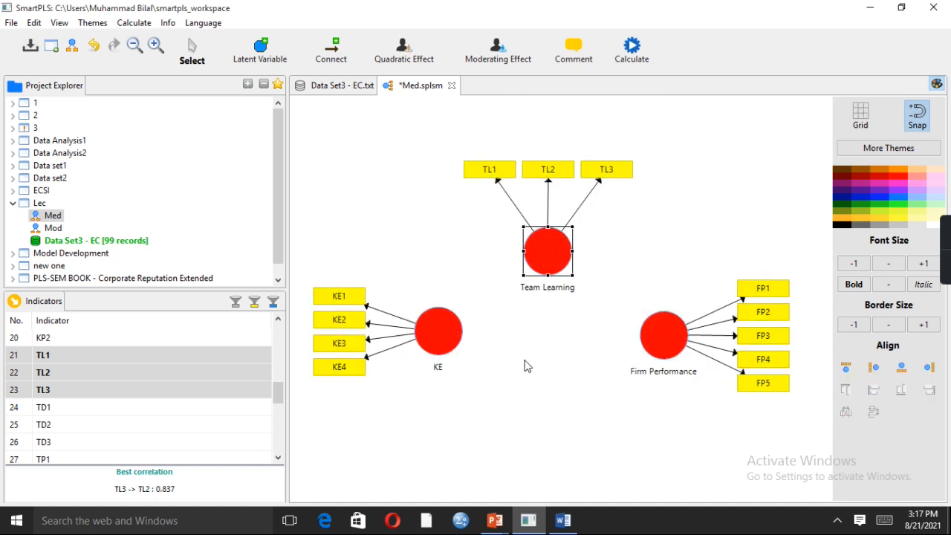
left_click_drag(457, 334, 457, 340)
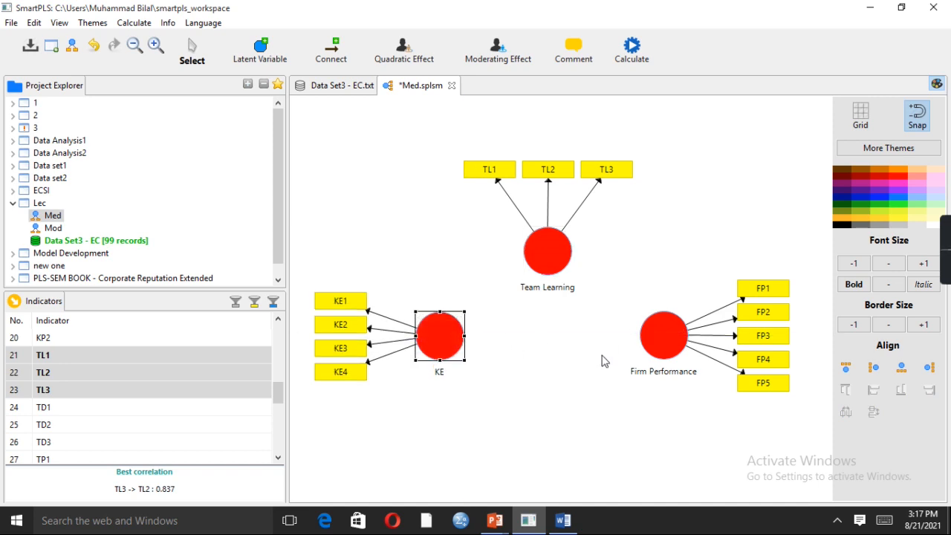
left_click(558, 372)
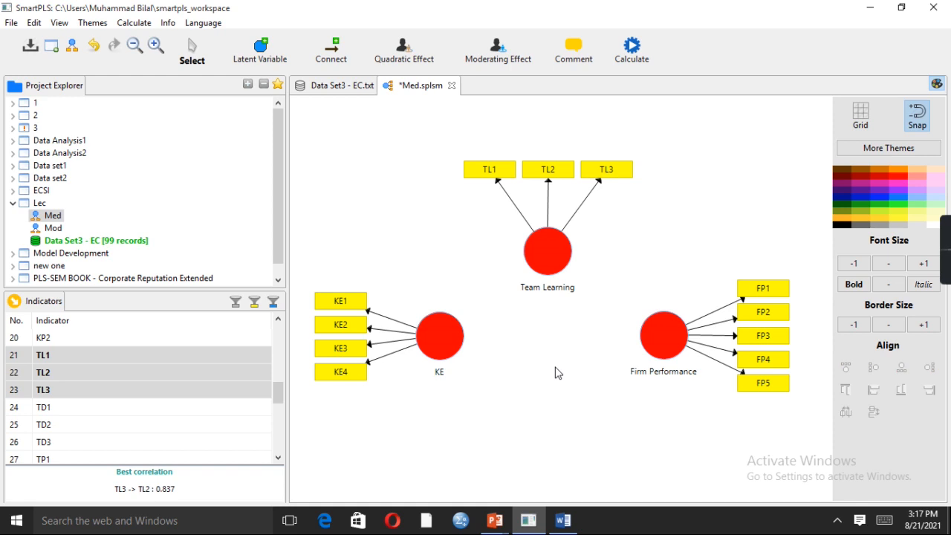
Connect the KE variable to Firm Performance with a direct path
left_click(332, 49)
left_click_drag(450, 347, 658, 336)
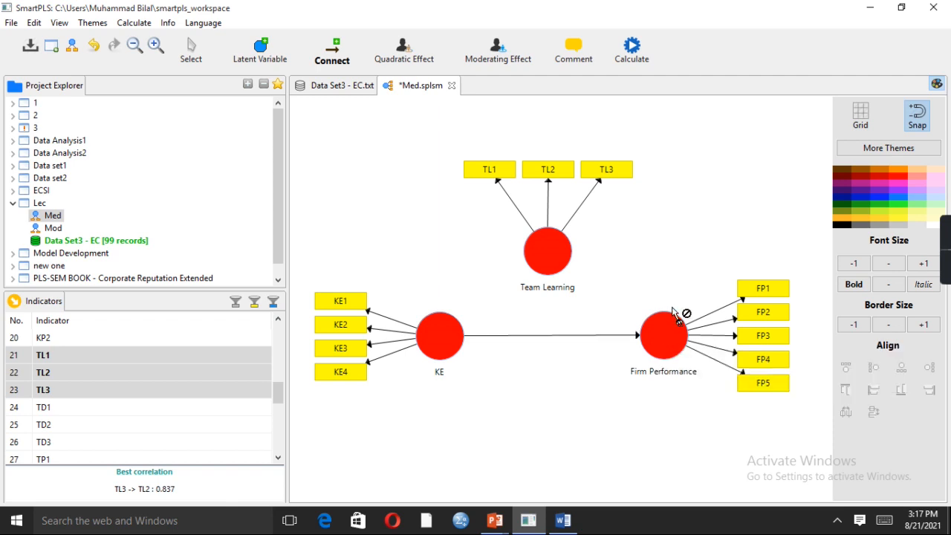
key("Escape")
Rename the KE latent variable as Knowledge Exploitation
double_click(445, 354)
type("Kmo")
type("w")
key("BackSpace")
key("BackSpace")
type("nowledge Exploitation")
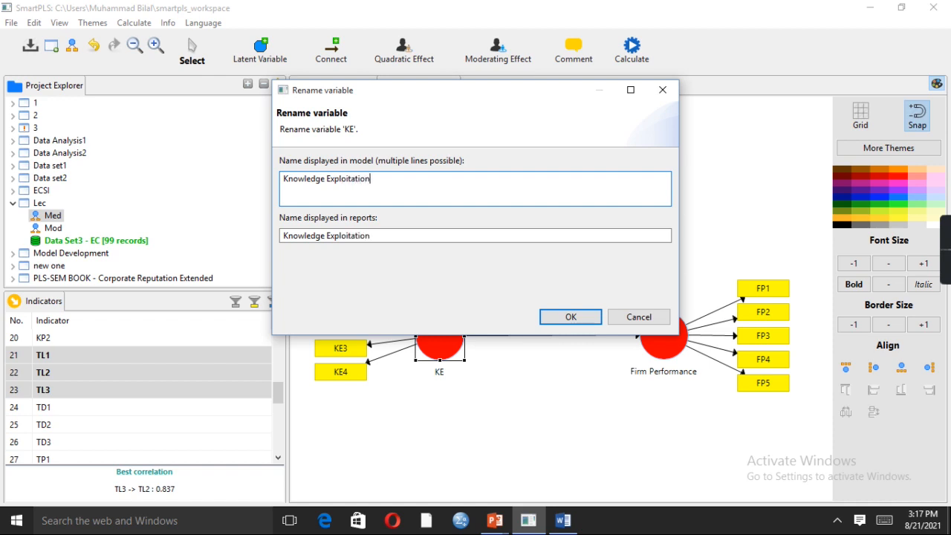
left_click(573, 317)
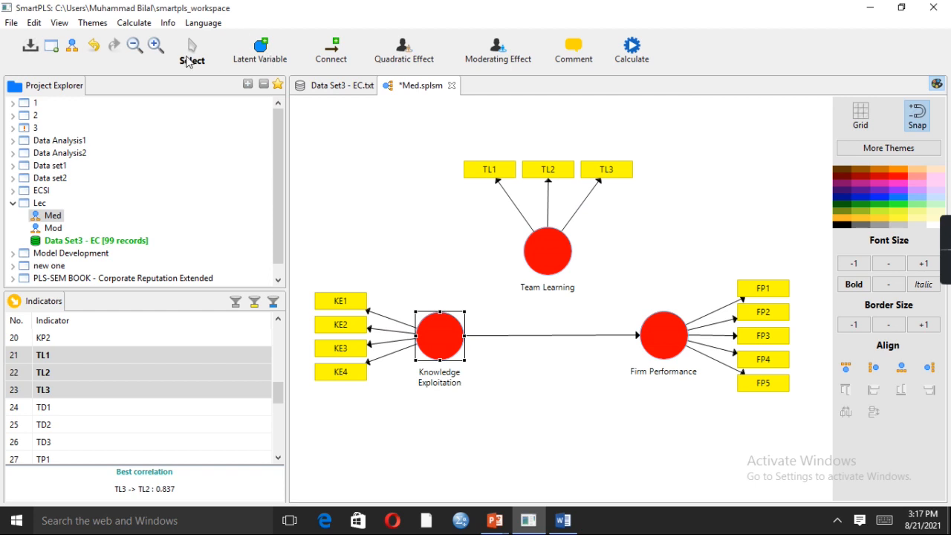
Connect Knowledge Exploitation to Team Learning and Team Learning to Firm Performance, and shift Team Learning slightly upward
left_click_drag(440, 332, 496, 277)
left_click(330, 54)
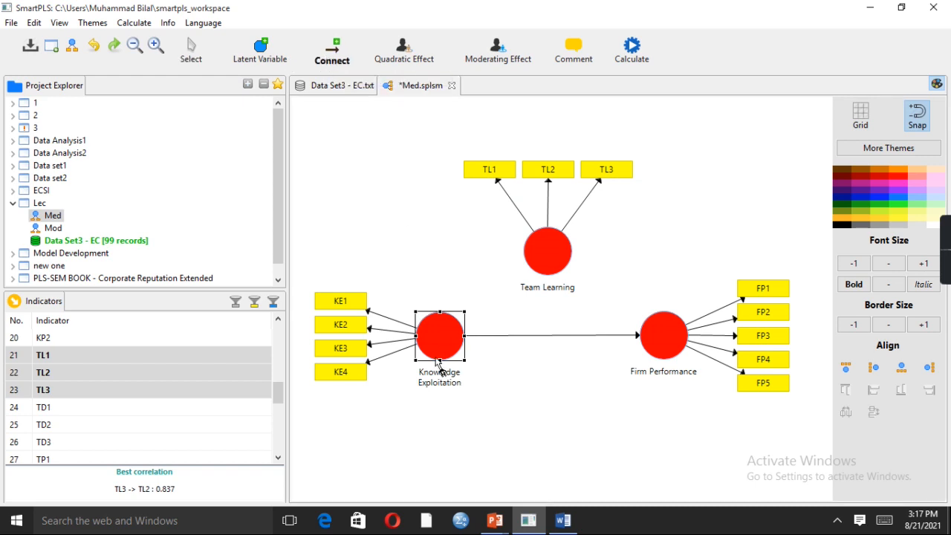
left_click_drag(441, 336, 663, 336)
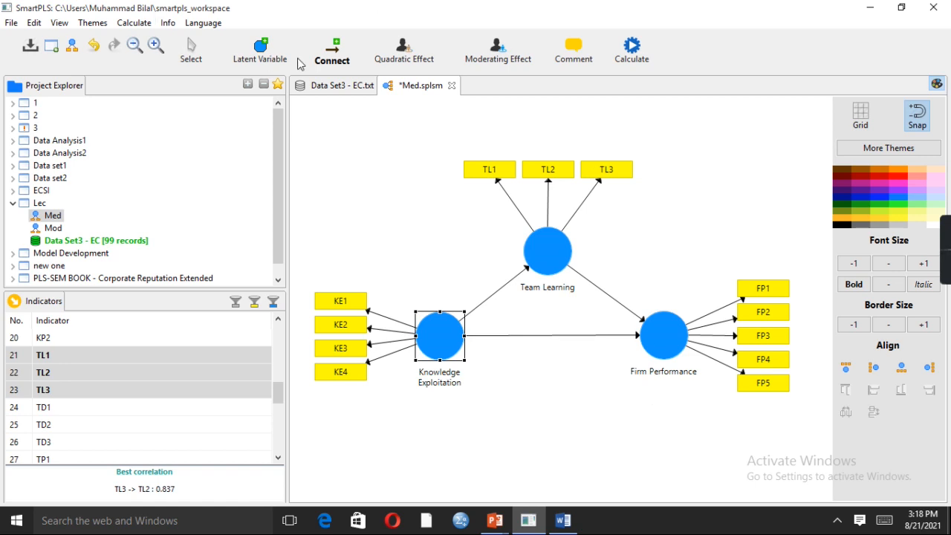
left_click(192, 49)
left_click_drag(548, 241, 550, 232)
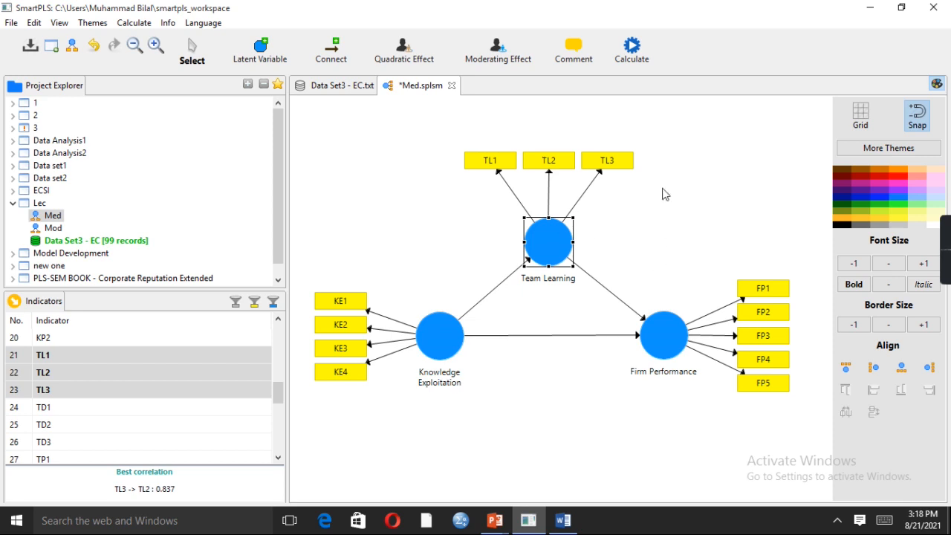
Run Bootstrapping on the mediation model with the preset settings and open the full report
left_click(634, 54)
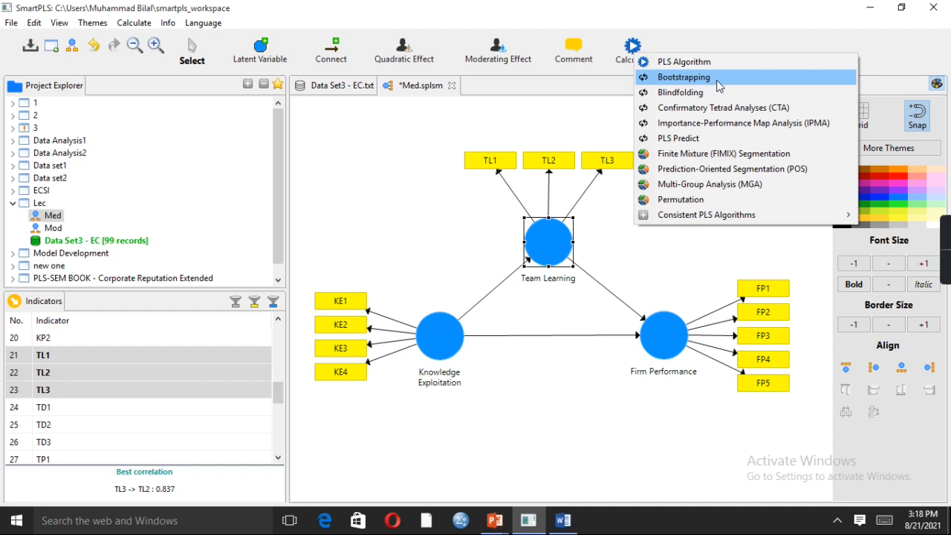
left_click(718, 82)
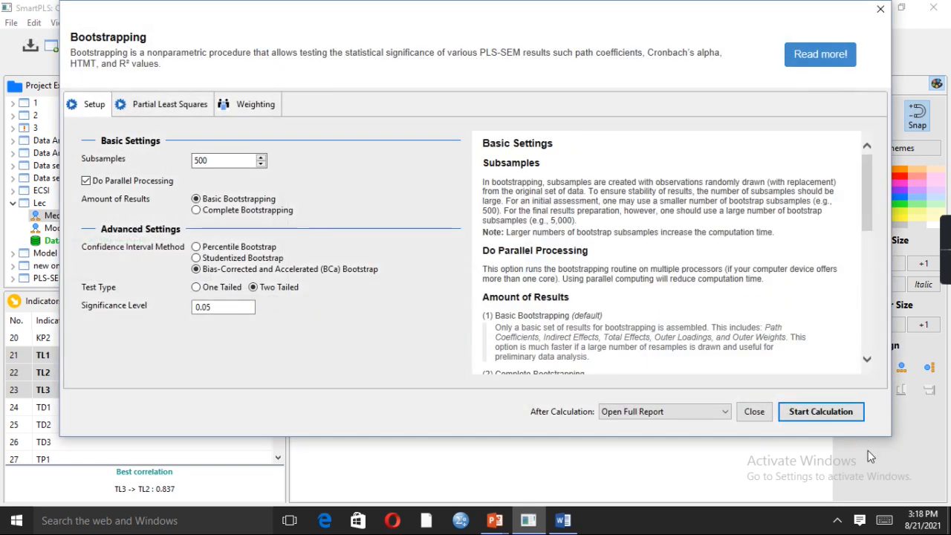
left_click(821, 411)
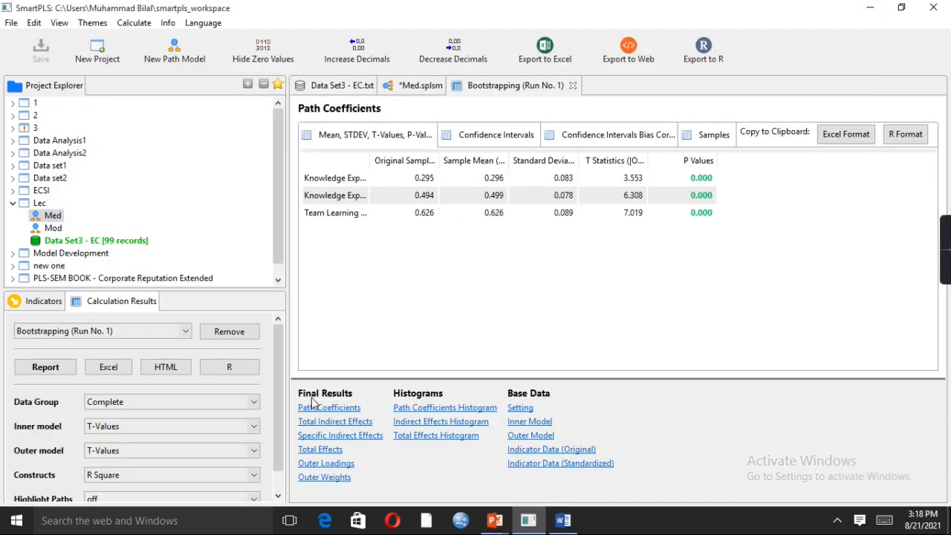
Widen the path-name column of the Path Coefficients table and compare the results with the T-values on the Med model diagram
left_click_drag(371, 159, 493, 187)
left_click(413, 186)
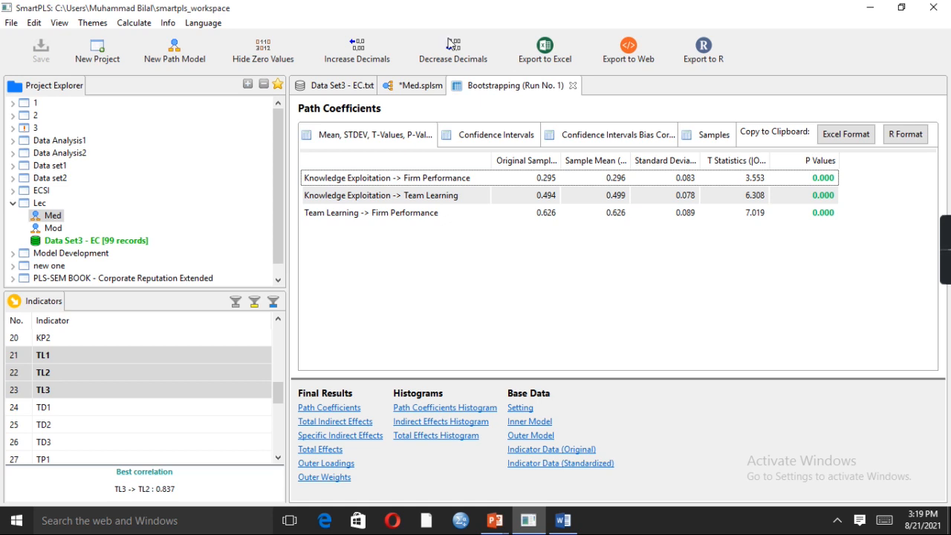
left_click(421, 86)
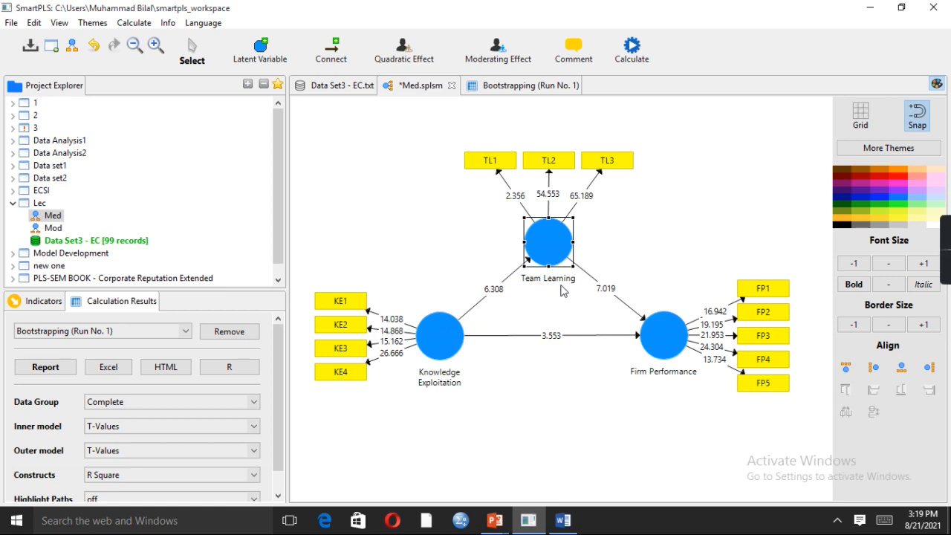
left_click(537, 89)
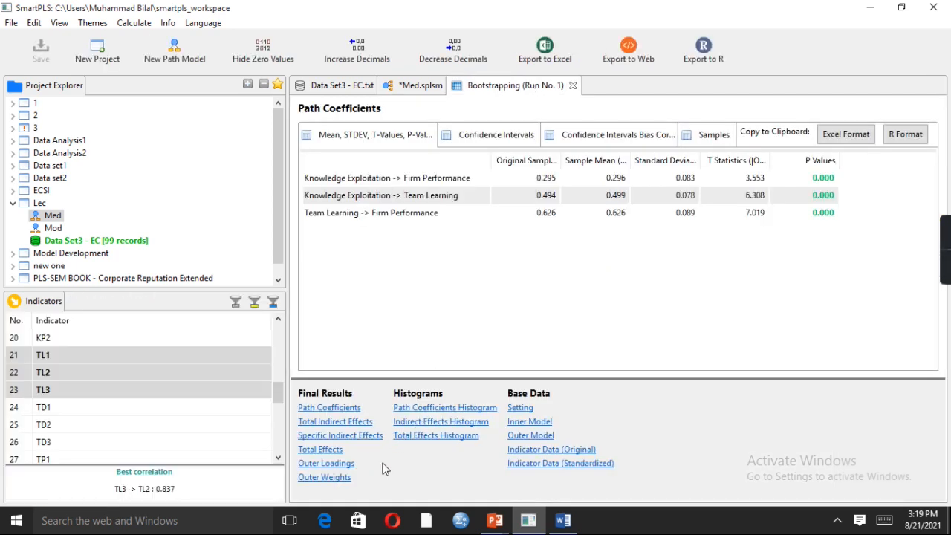
Show the Specific Indirect Effects with full path names, read the mediation result and look back at the Med model diagram
left_click(371, 442)
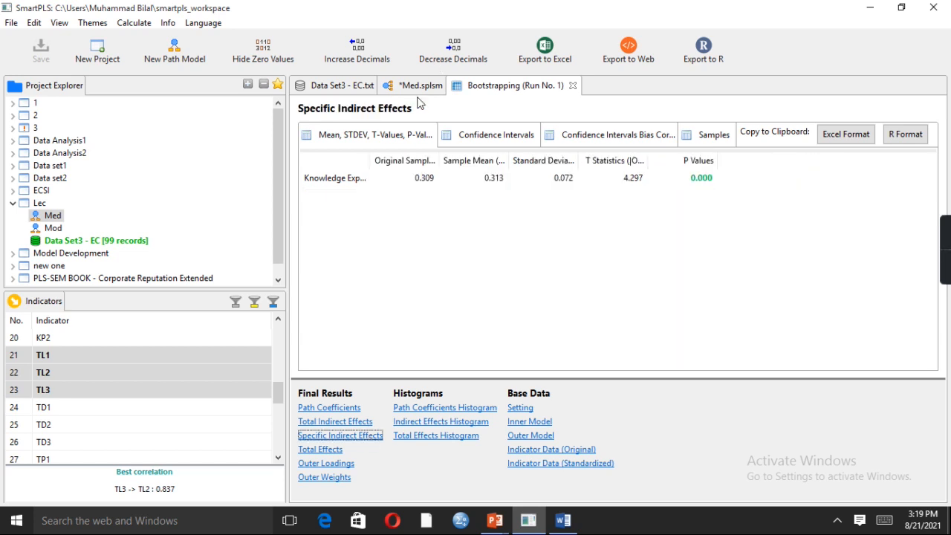
left_click_drag(369, 159, 545, 179)
left_click(552, 180)
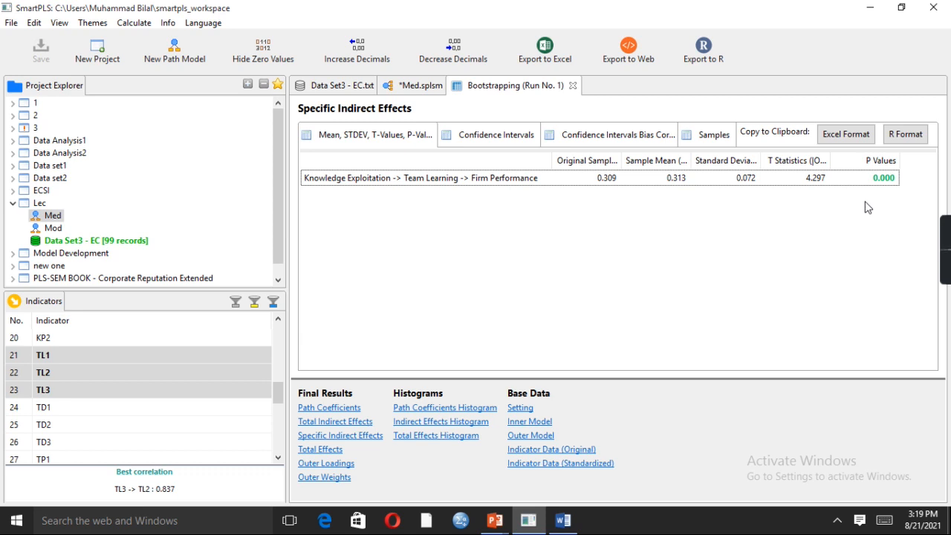
left_click(420, 86)
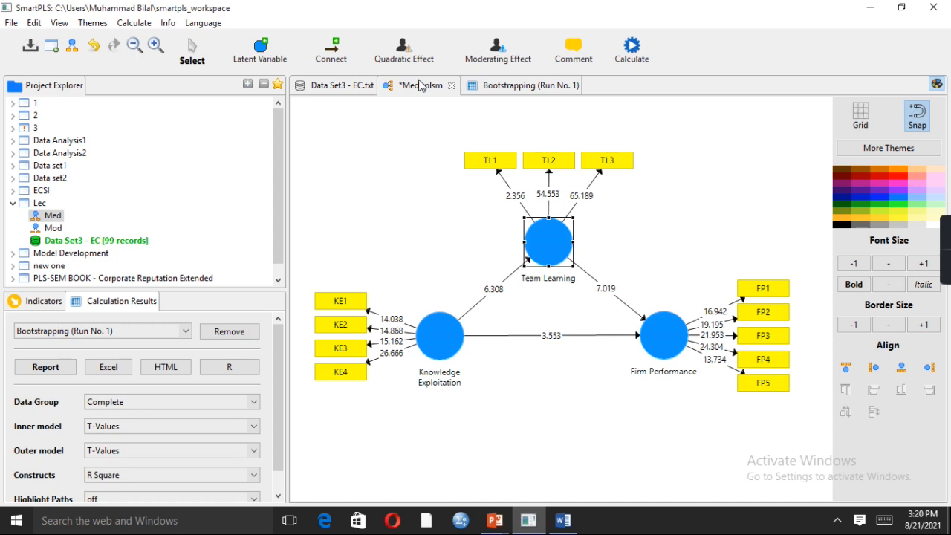
Switch to the Word document Med and Mod writing and review its direct and indirect relationship tables, including hypotheses H1 to H3
left_click(571, 526)
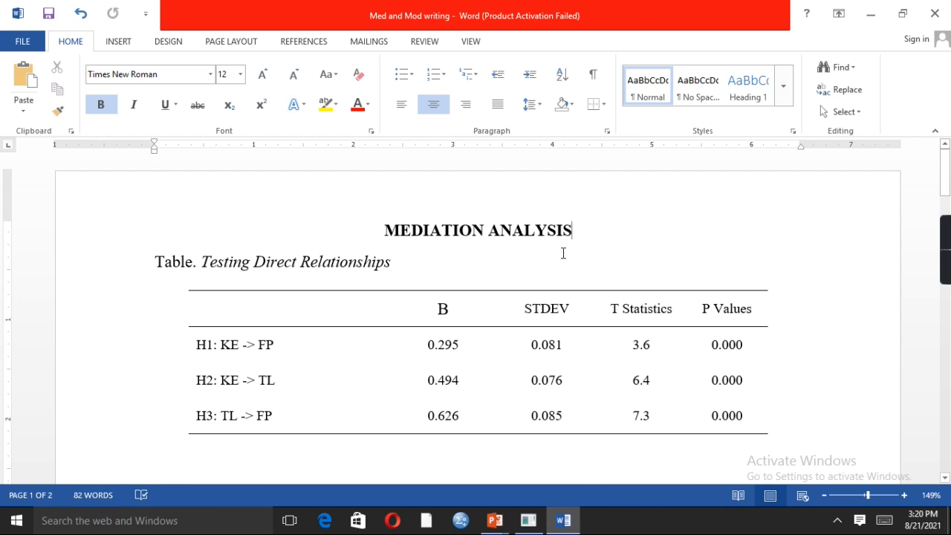
left_click(101, 265)
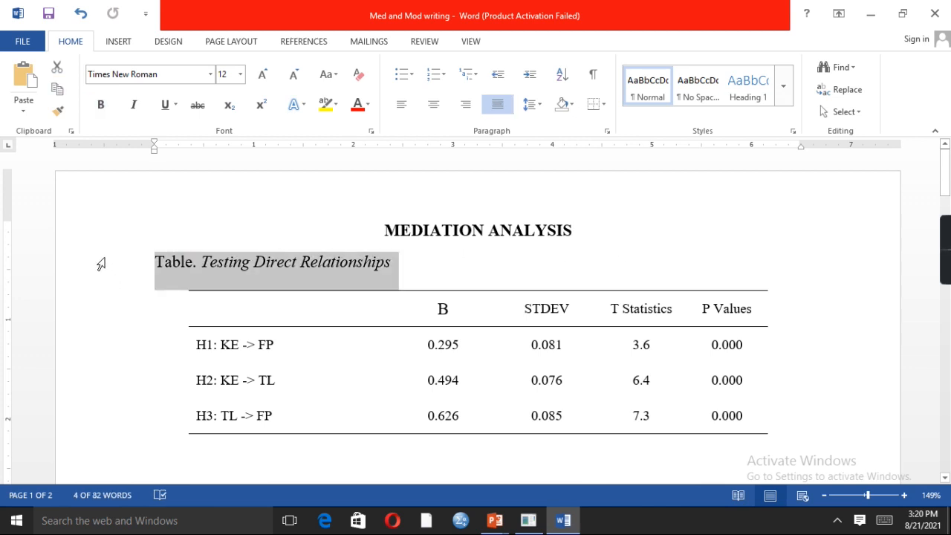
scroll(101, 265, "down", 5)
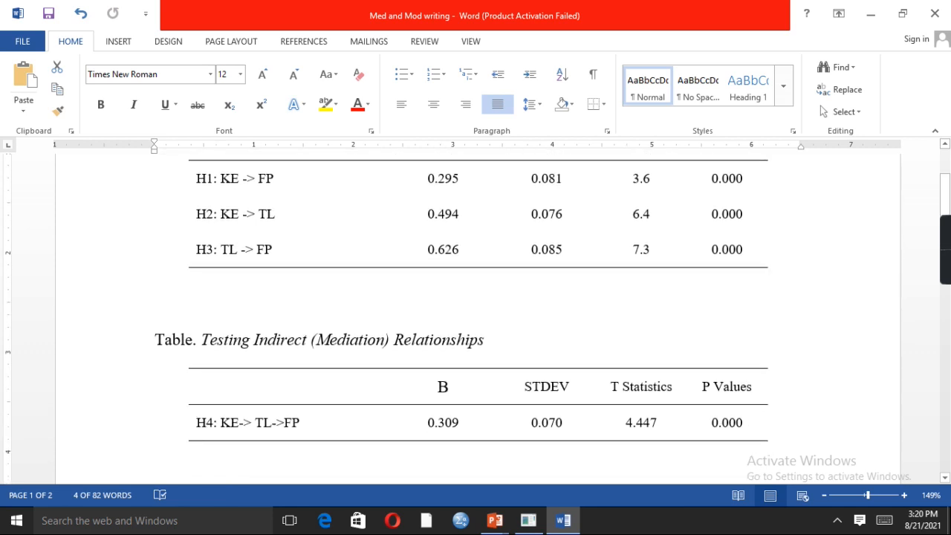
left_click(110, 352)
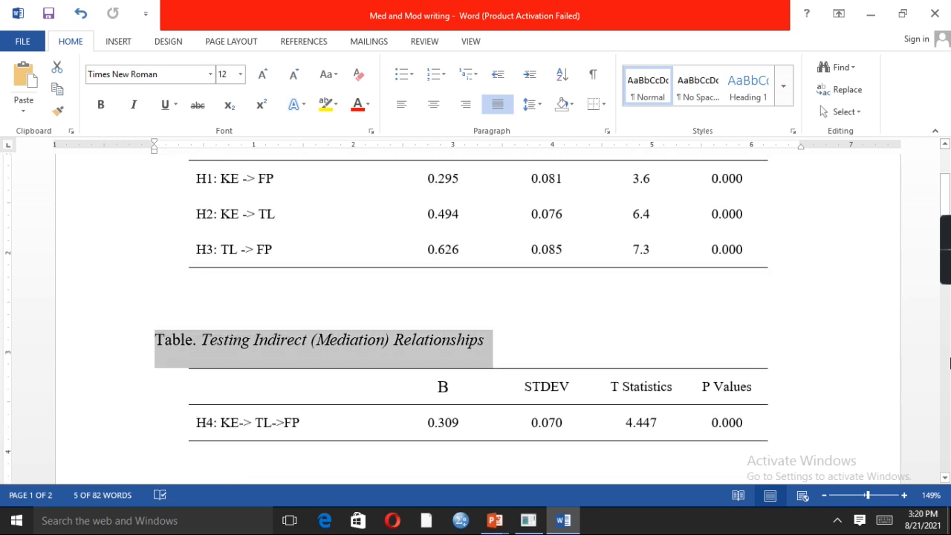
scroll(629, 335, "up", 4)
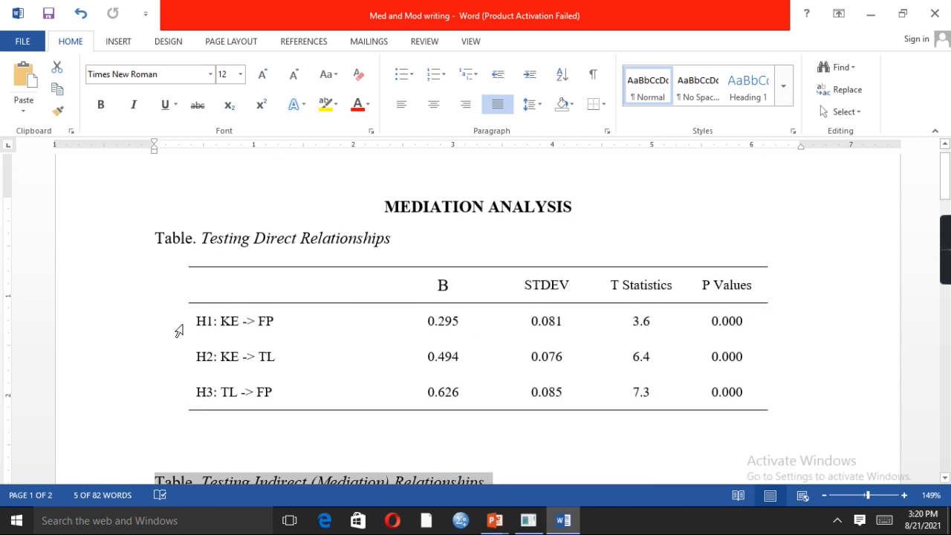
left_click_drag(287, 320, 218, 394)
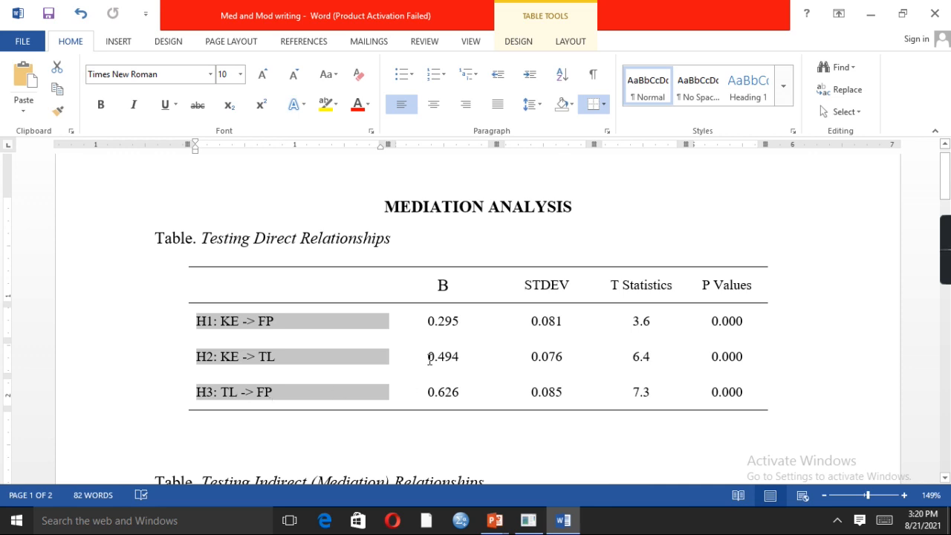
Show the three Path Coefficients rows in the SmartPLS bootstrapping report and compare them with the direct relationships table in Word
left_click(533, 521)
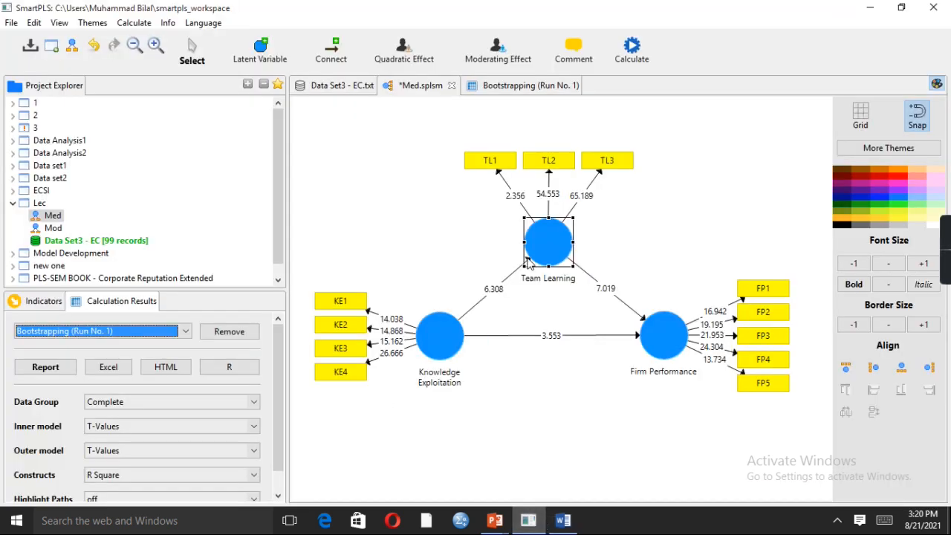
left_click(514, 87)
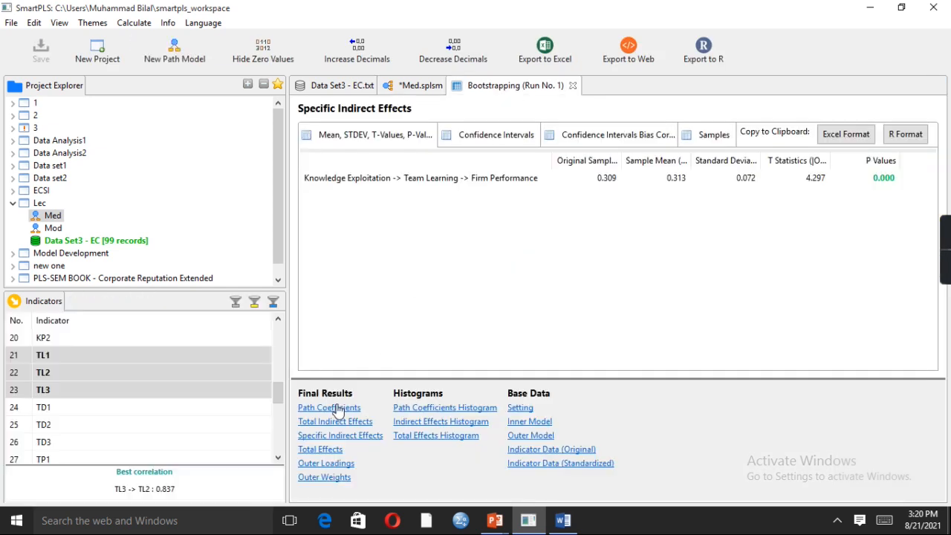
left_click(337, 408)
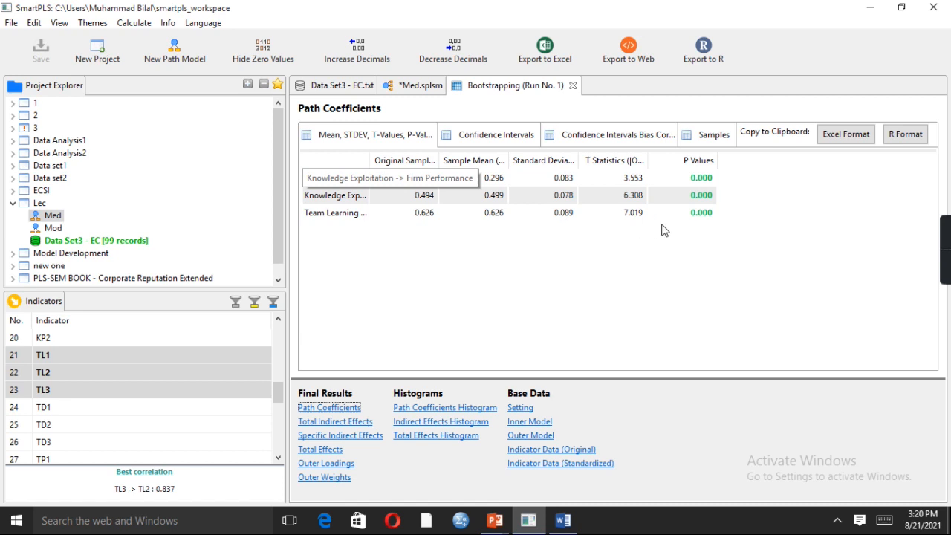
left_click(380, 179)
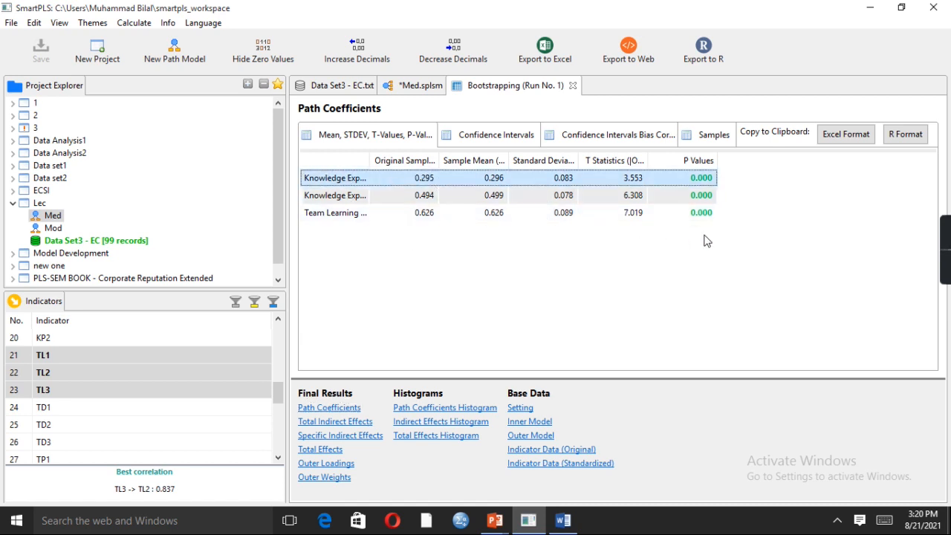
key("shift+Down")
key("shift+Down")
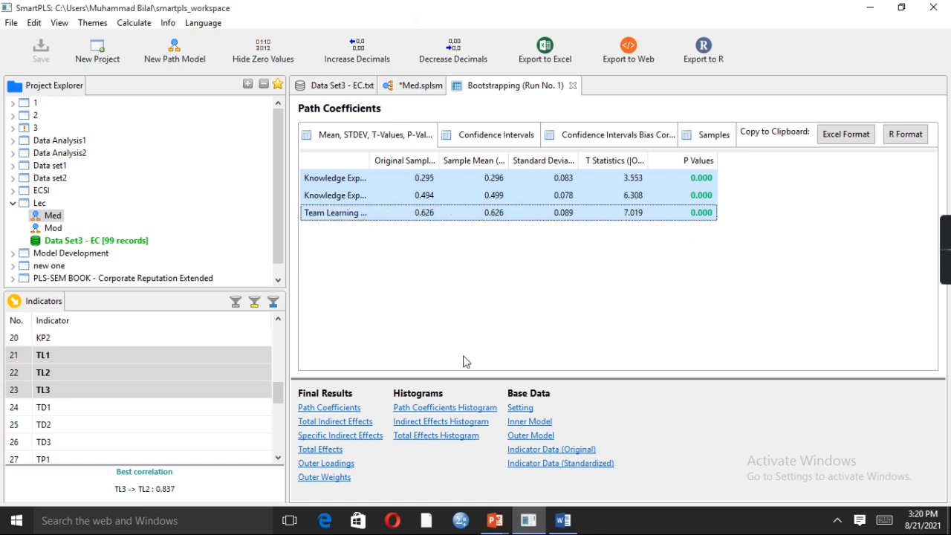
left_click(564, 520)
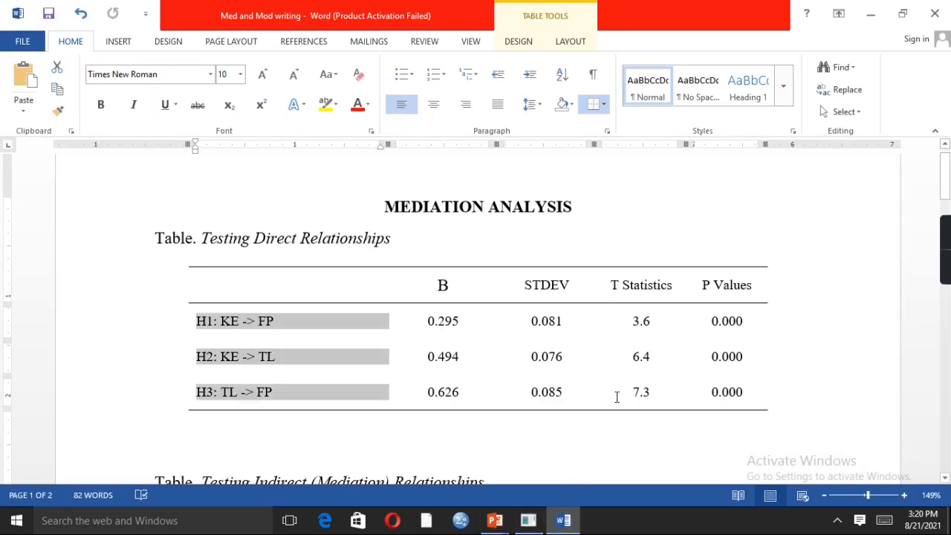
left_click(572, 471)
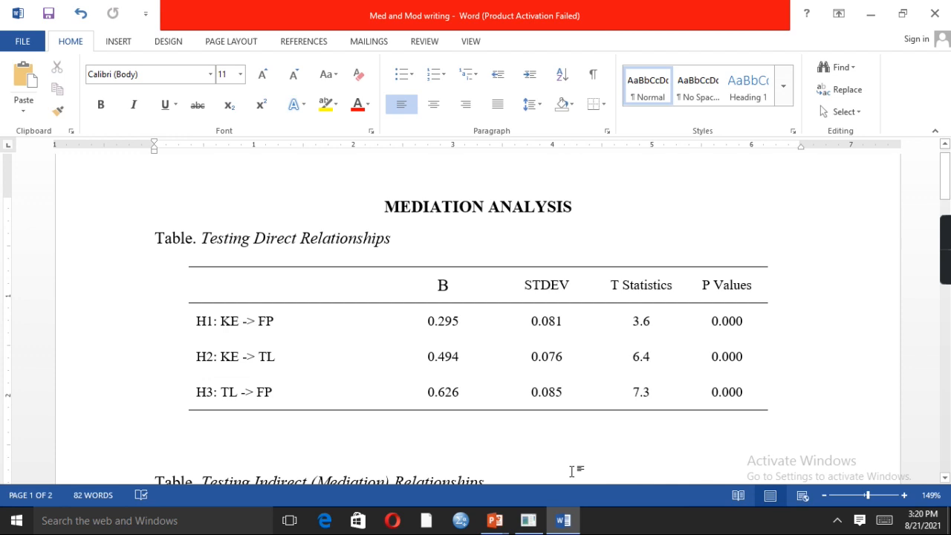
Compare the H4 row of the indirect relationships table in Word with the Specific Indirect Effects in SmartPLS
scroll(573, 471, "down", 3)
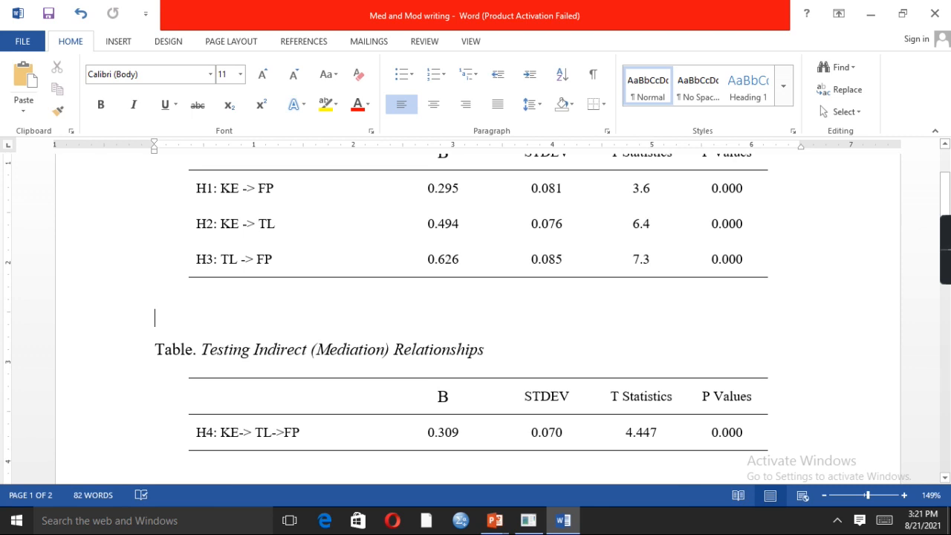
left_click(143, 437)
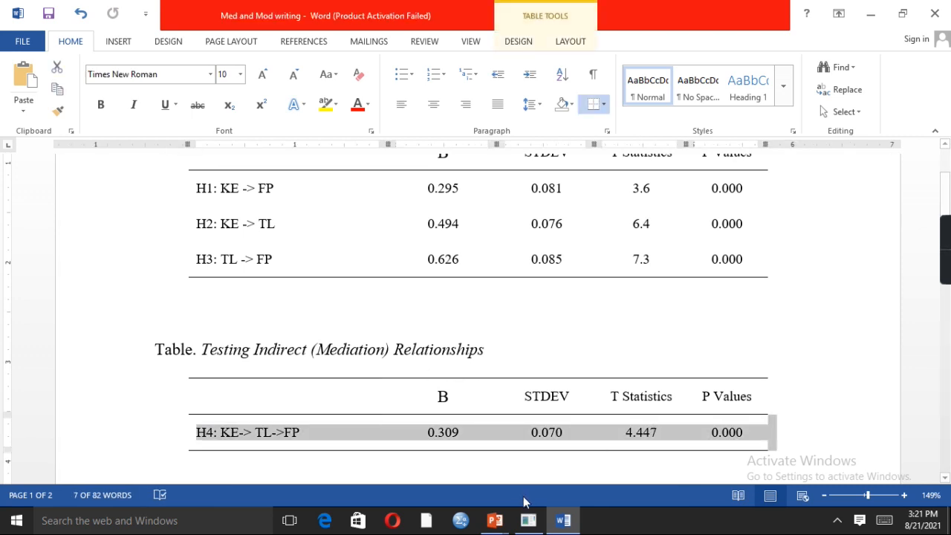
left_click(529, 520)
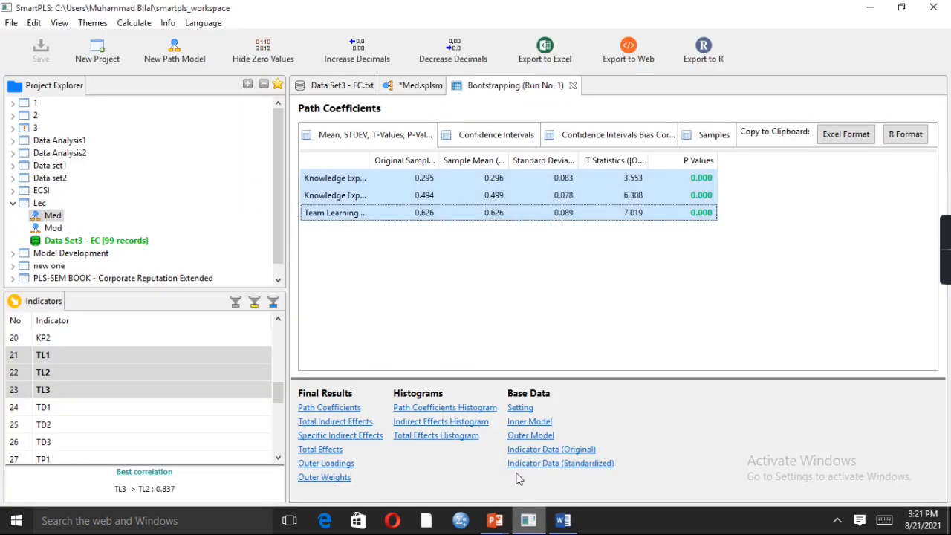
left_click(334, 437)
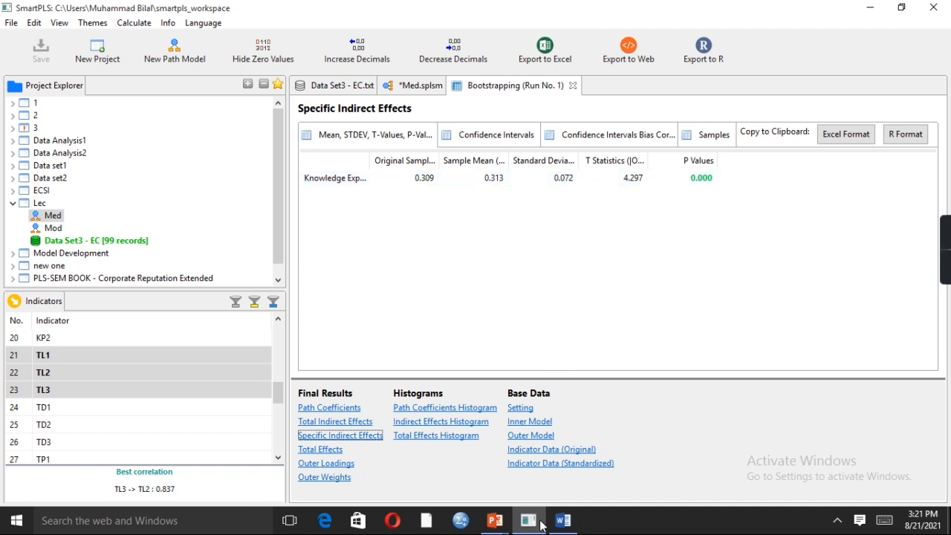
left_click(563, 522)
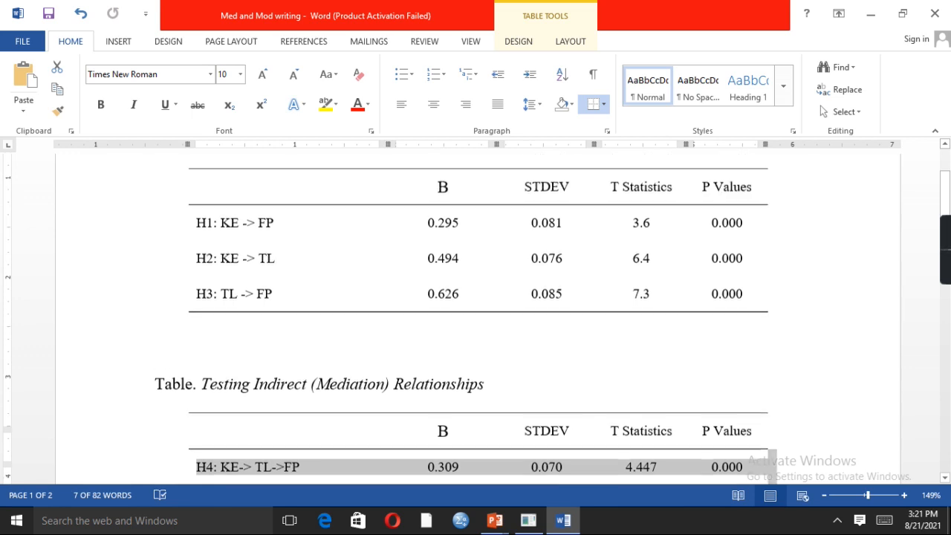
scroll(659, 369, "up", 2)
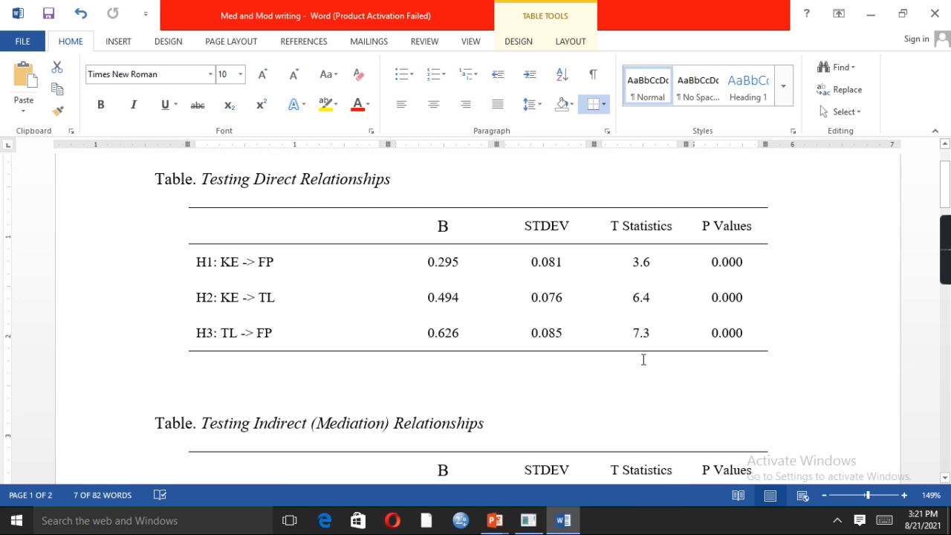
Below the direct relationships table, write "H1: H1 stated that there is a positive and significant impact of knowledge exploitation on firm performance"
left_click(187, 379)
key("Return")
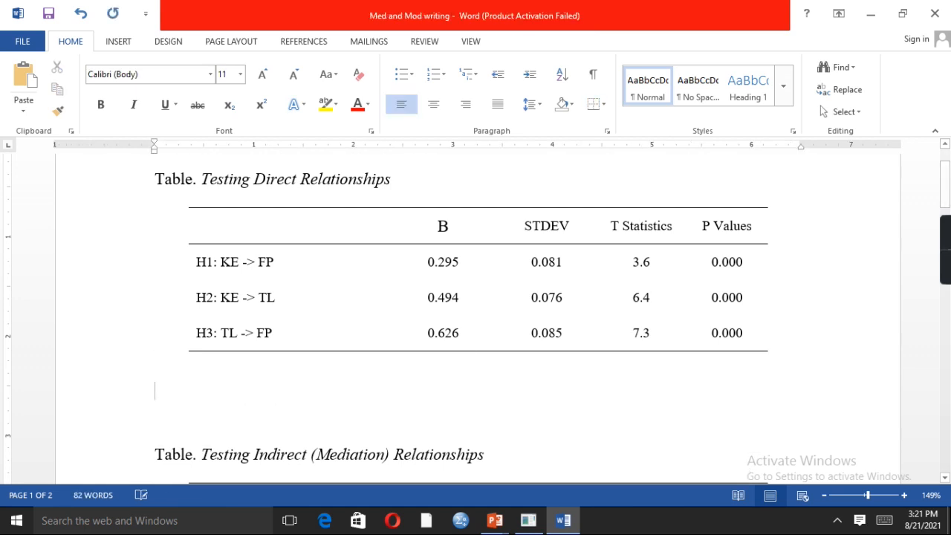
type("H1:")
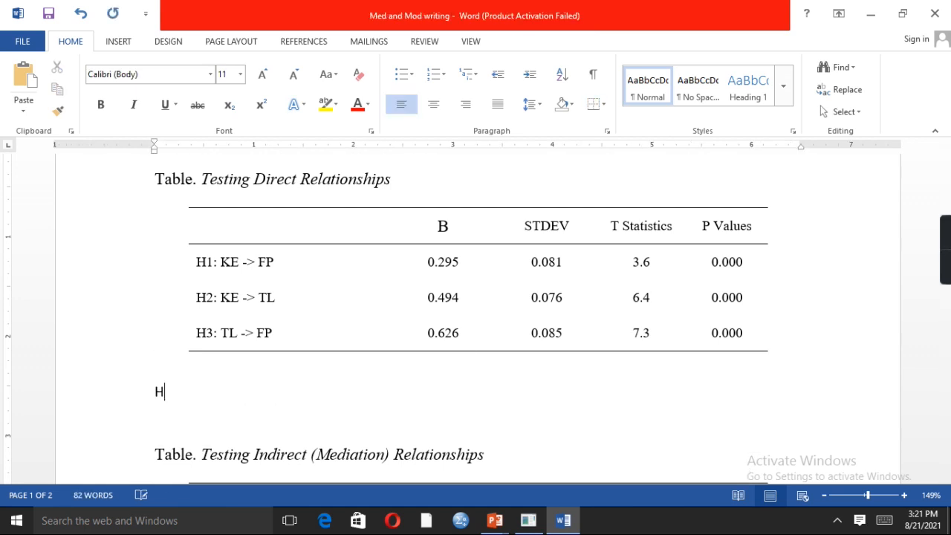
key("Tab")
type("H!")
key("BackSpace")
type("1 stated thay")
key("BackSpace")
type("t thre")
key("BackSpace")
key("BackSpace")
type("ere is ap")
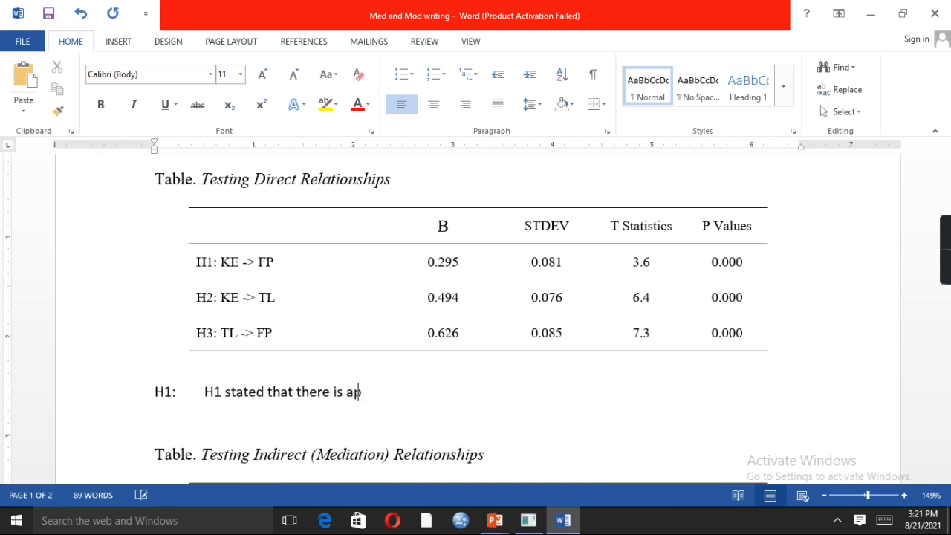
key("BackSpace")
type("positib")
key("BackSpace")
type("ve and signi")
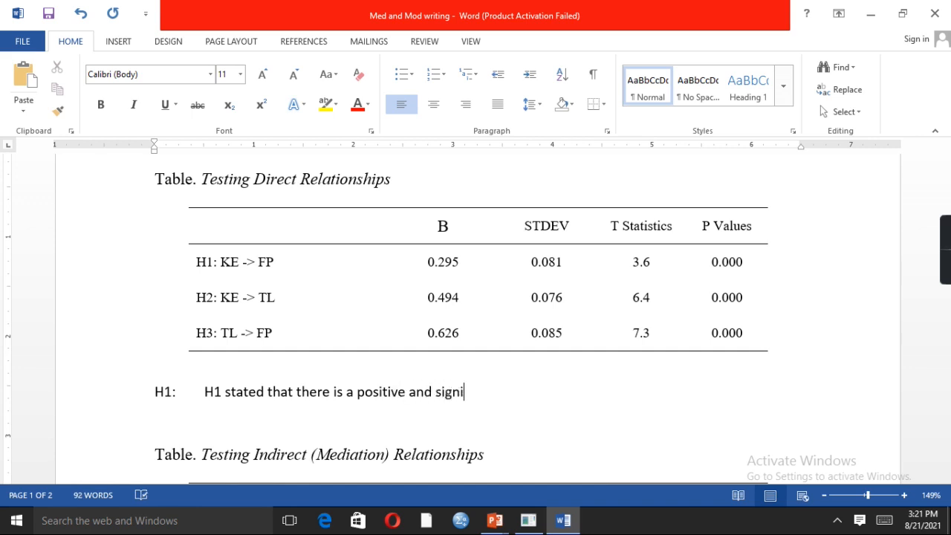
type("ficant imp")
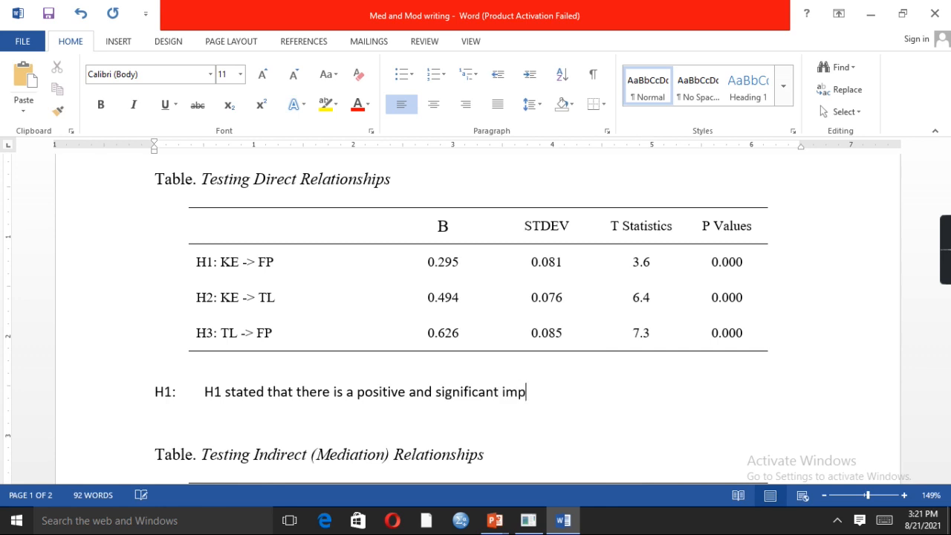
type("act of knowle")
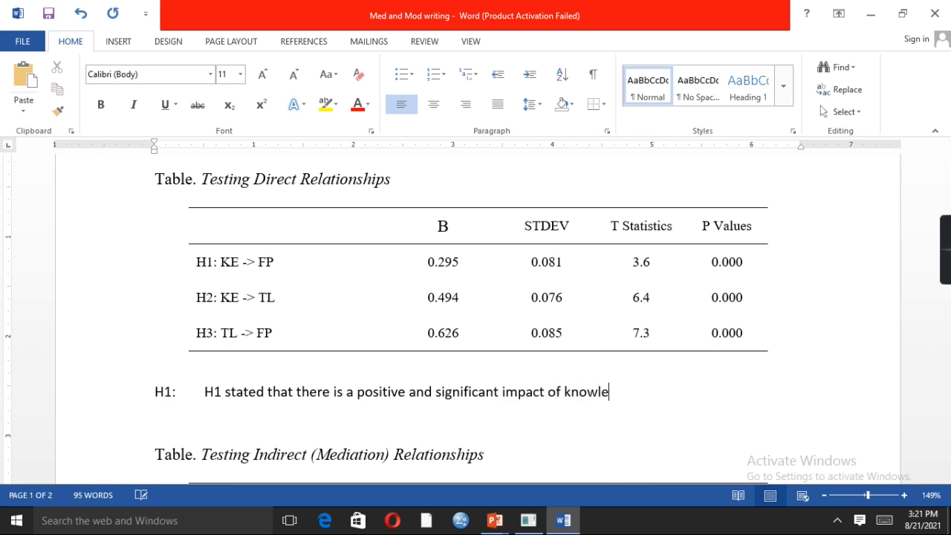
type("dge expolit")
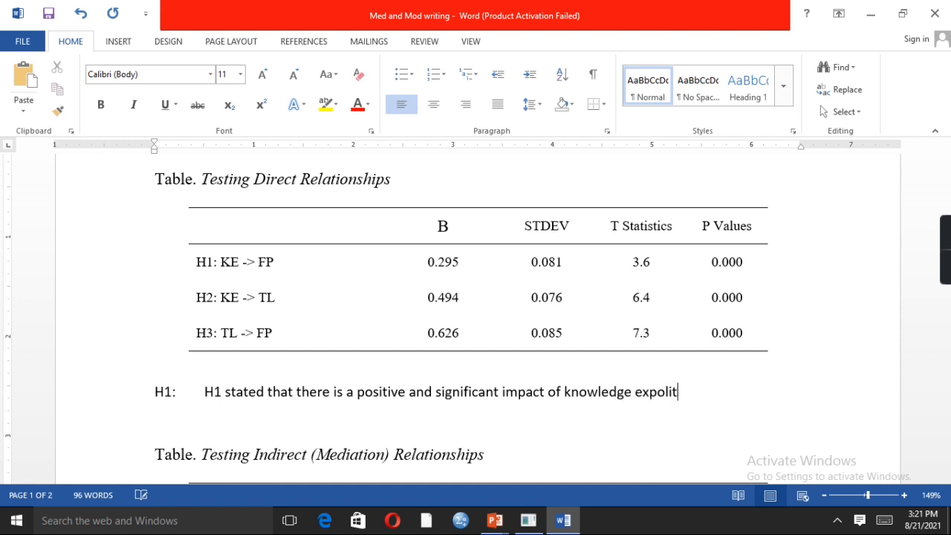
key("BackSpace")
key("BackSpace")
key("BackSpace")
key("BackSpace")
type("loitation on f")
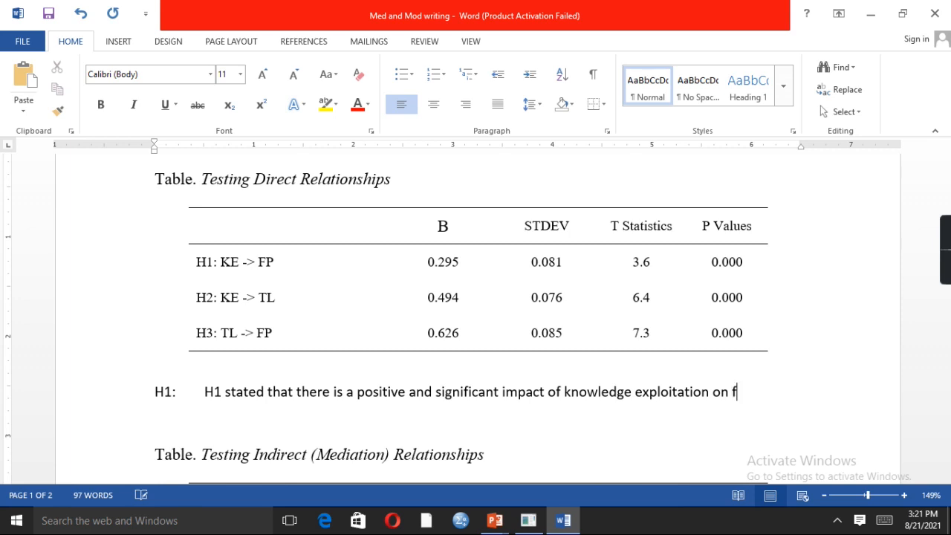
type("irm performanc")
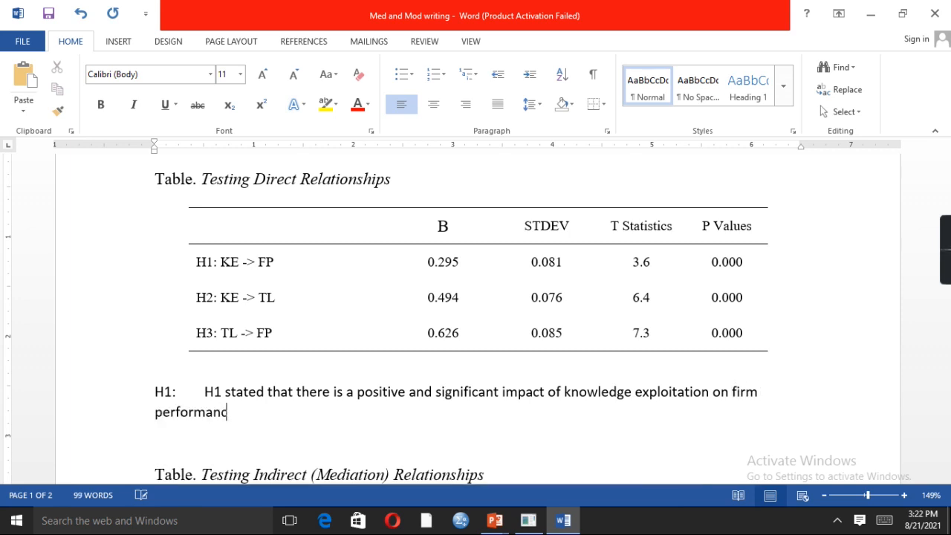
Continue the H1 paragraph with the sentence "The result showed that KE positively impacts FP"
type("e. The results")
key("BackSpace")
type("wh")
key("BackSpace")
key("BackSpace")
type("s")
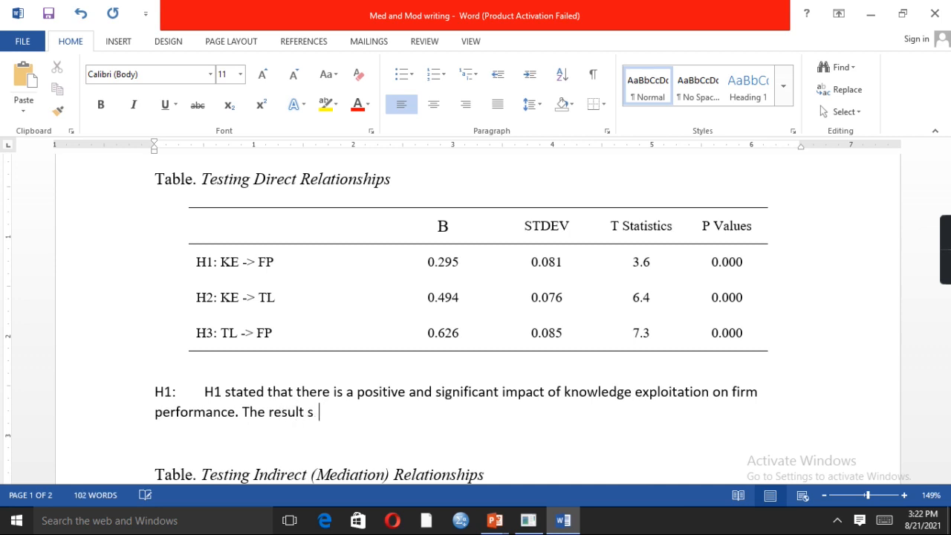
type("howed that ")
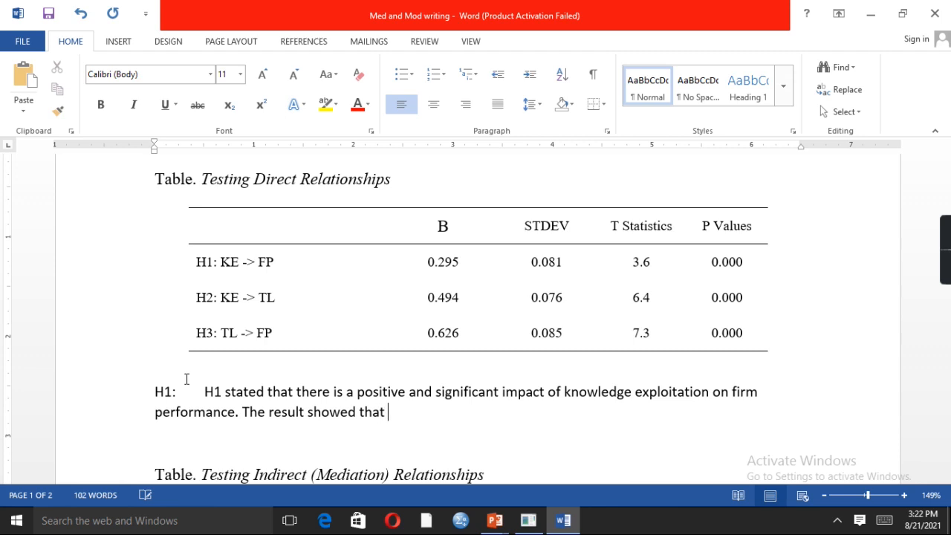
type("KE postivity")
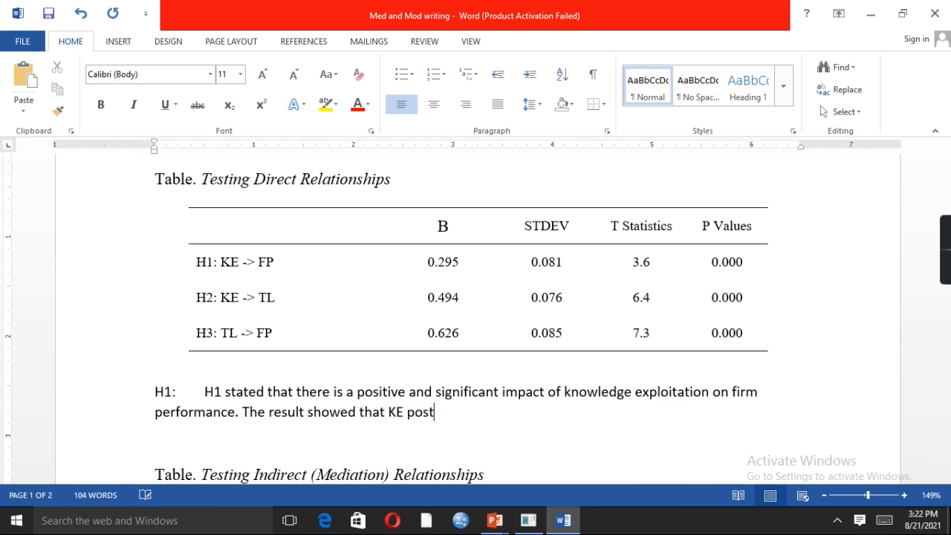
key("BackSpace")
key("BackSpace")
type("ely impacts")
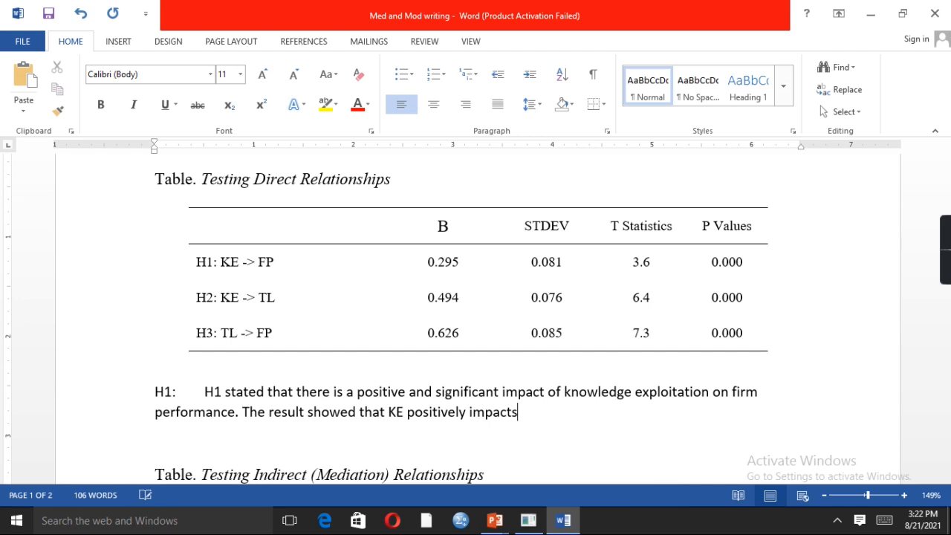
type(" FP")
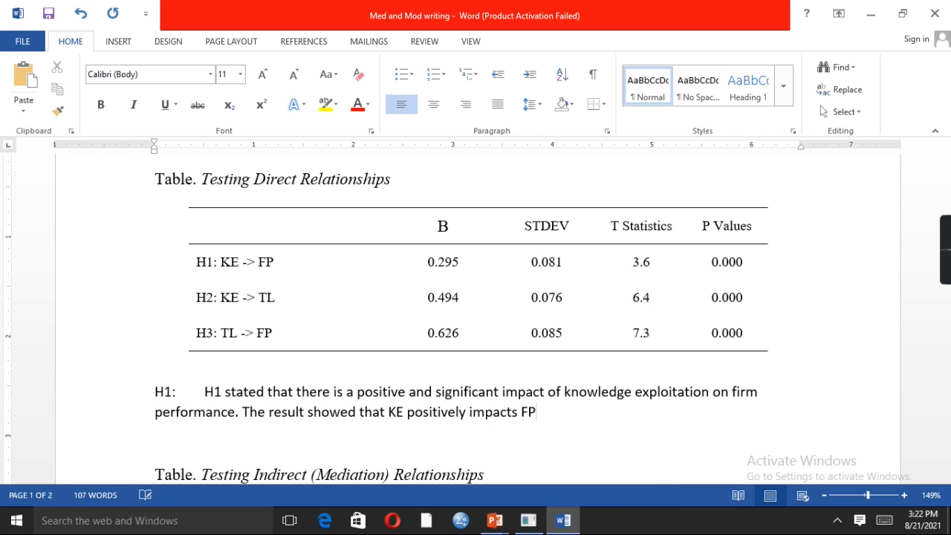